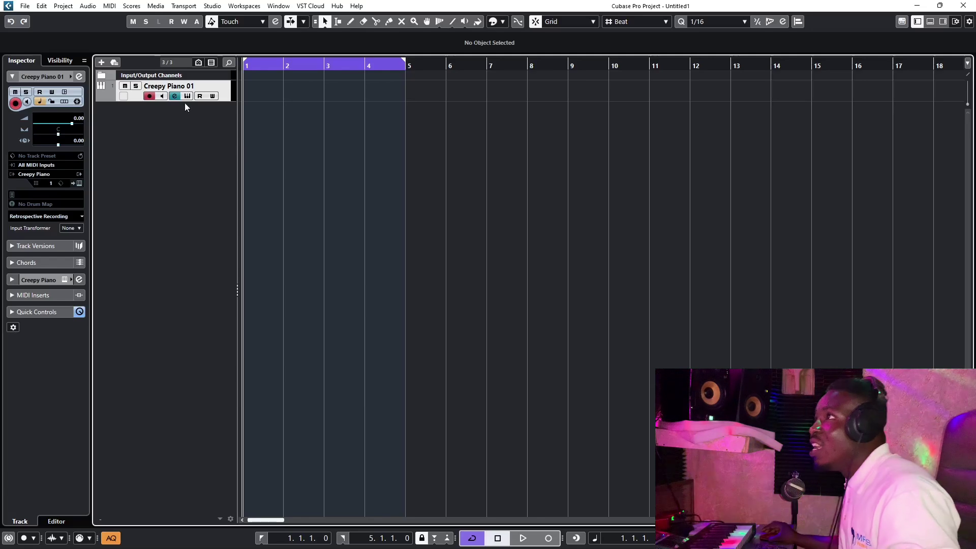
- Draw an empty four-bar MIDI part on the Creepy Piano 01 track from bar 1 to bar 5 and open it in the Key Editor
right_click(282, 116)
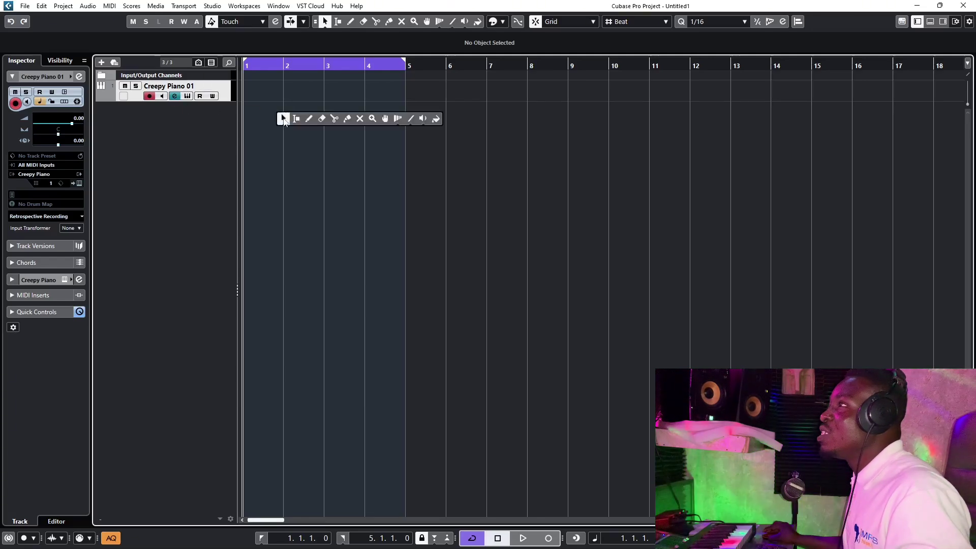
left_click(309, 118)
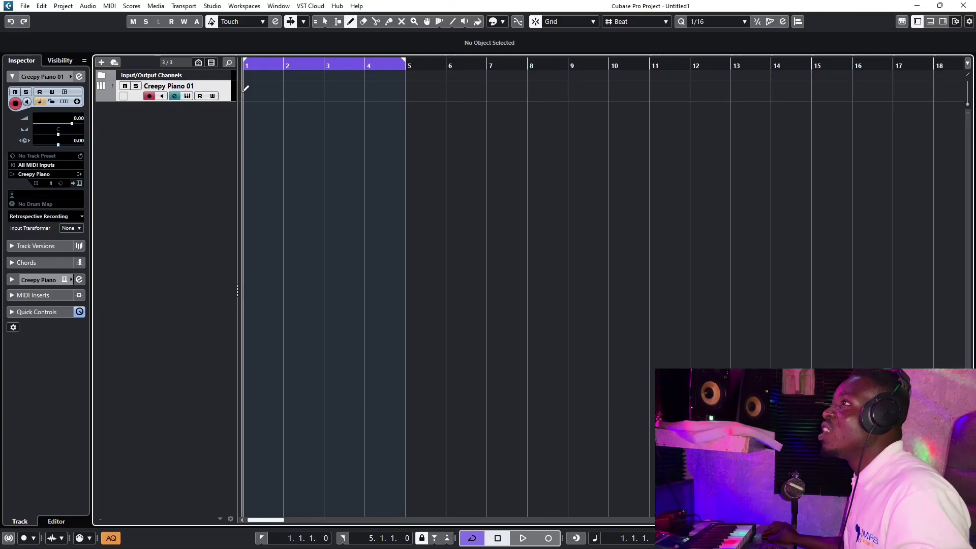
left_click_drag(244, 91, 406, 85)
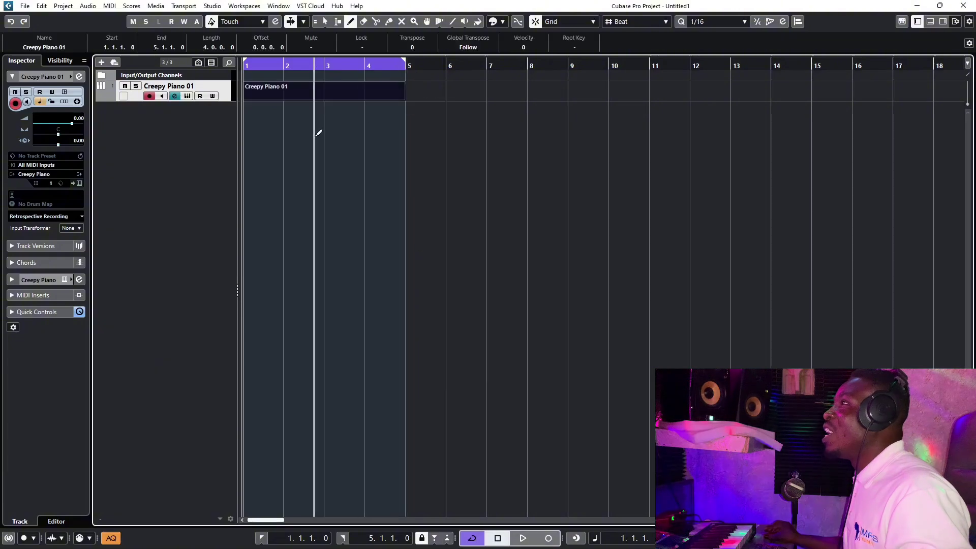
key("1")
double_click(274, 93)
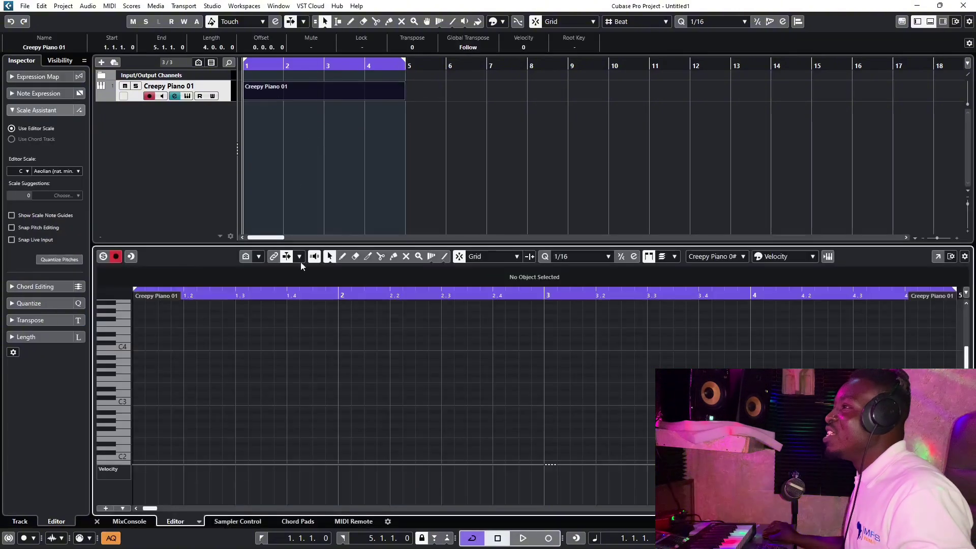
left_click_drag(149, 508, 129, 510)
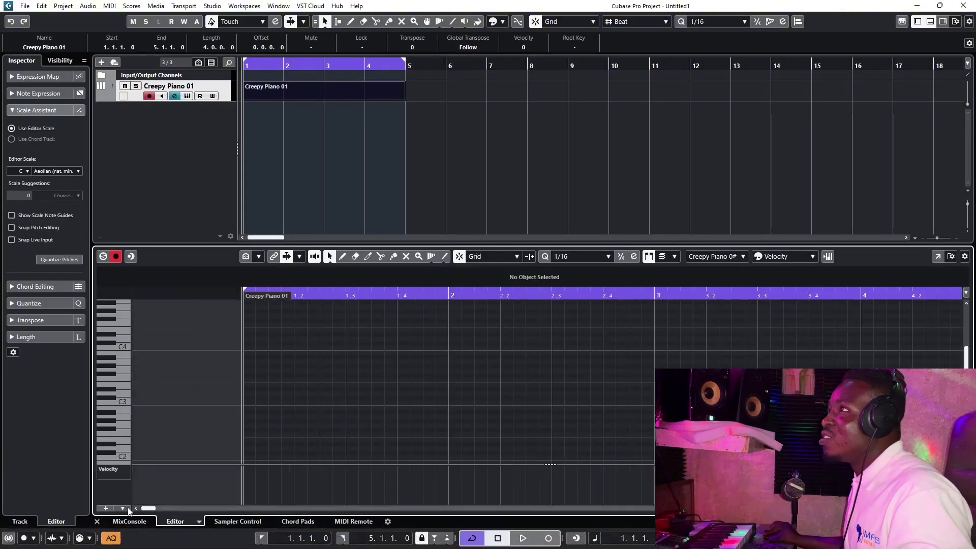
- Draw three stacked half-bar notes from F2 up to B2 at the start of the part
right_click(275, 408)
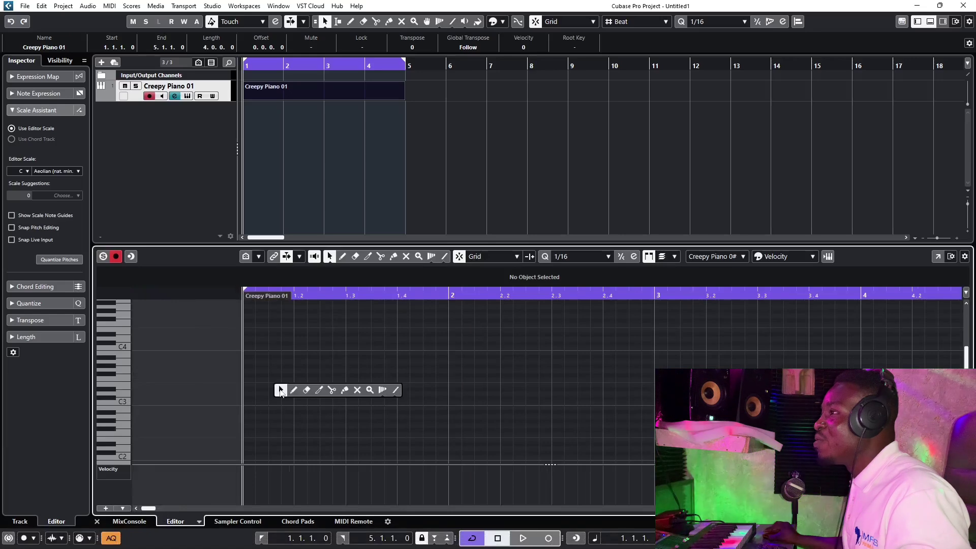
left_click(290, 390)
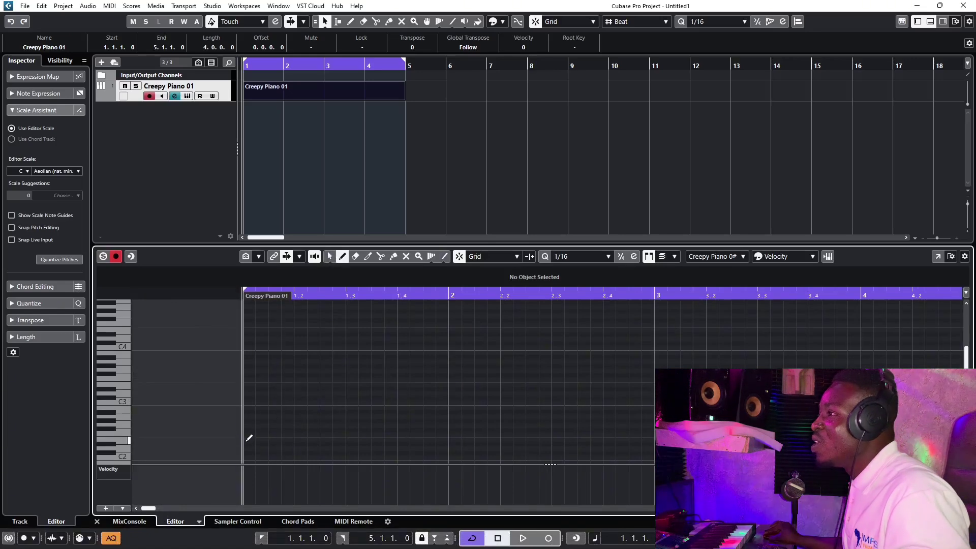
left_click_drag(248, 433, 344, 433)
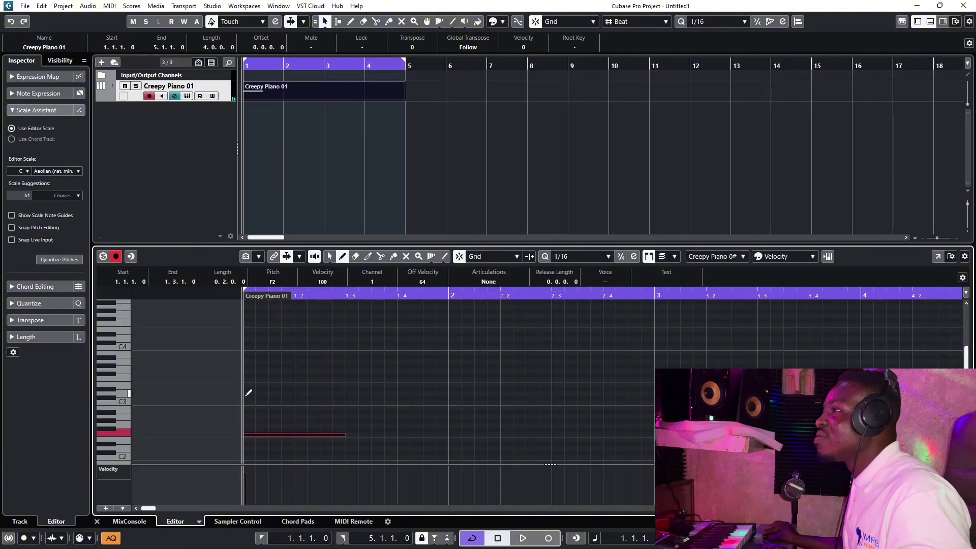
left_click_drag(249, 421, 349, 420)
left_click_drag(248, 407, 349, 405)
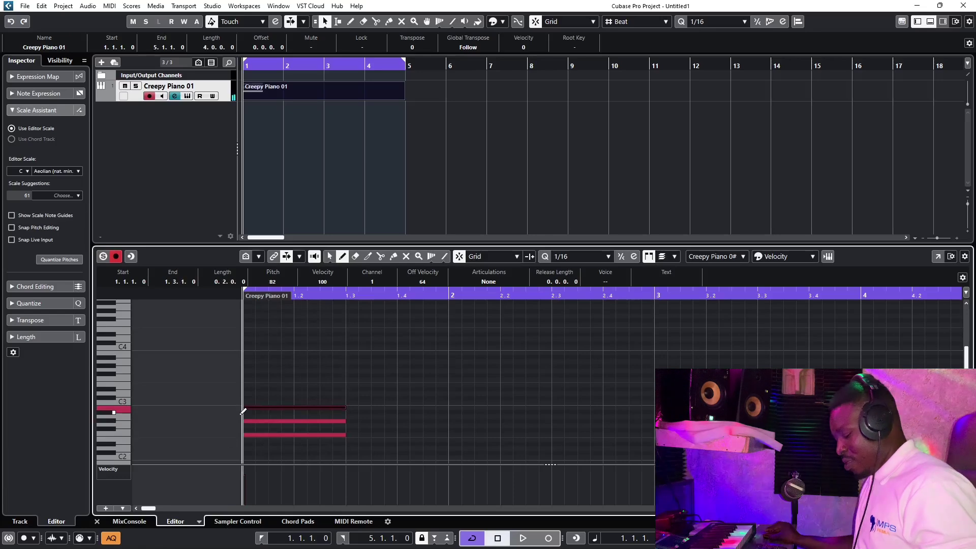
key("space")
key("space")
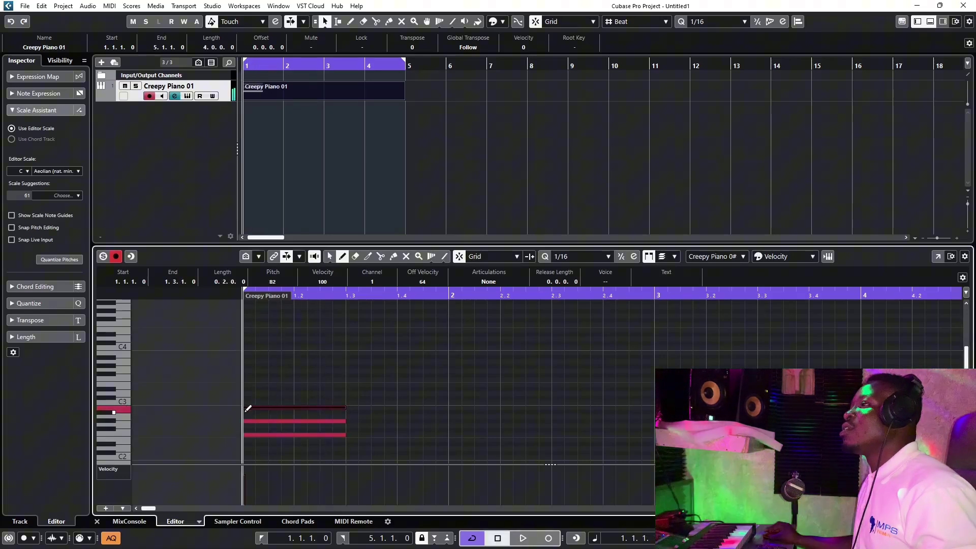
- Select the three stacked notes at the start of the part and delete them
right_click(338, 390)
left_click(340, 393)
left_click_drag(336, 388, 313, 445)
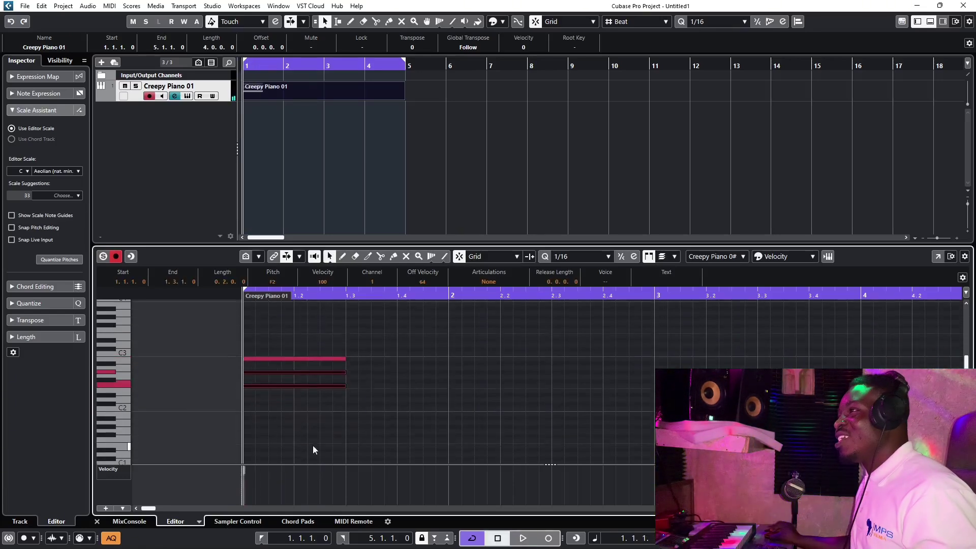
left_click_drag(359, 338, 301, 443)
key("Delete")
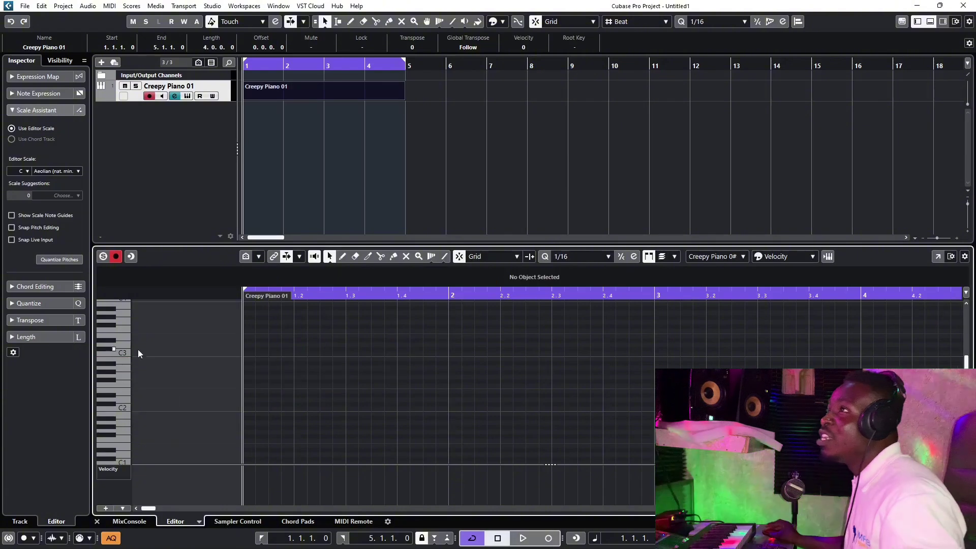
- Draw a one-bar C major triad from C2 in bar 1 using the Chord Editing major triad
left_click(31, 287)
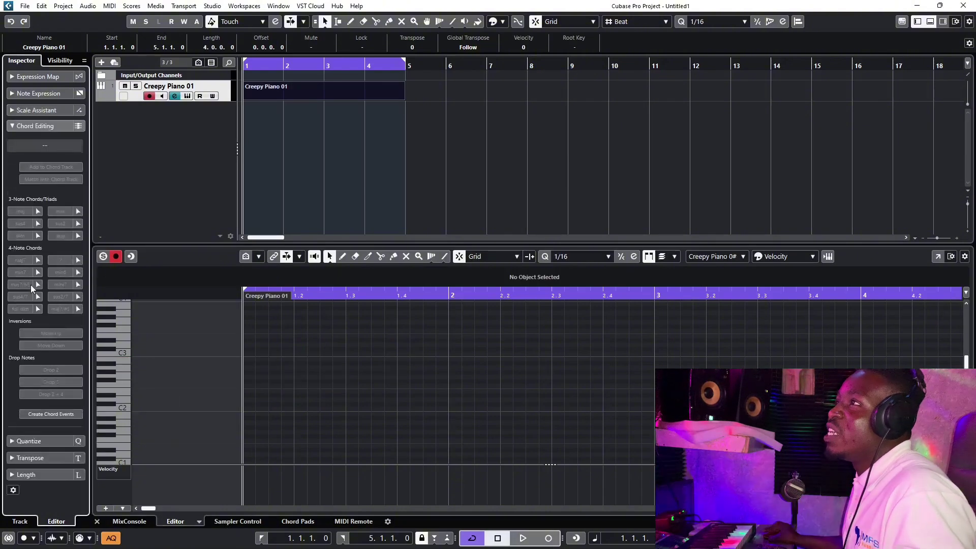
left_click(37, 211)
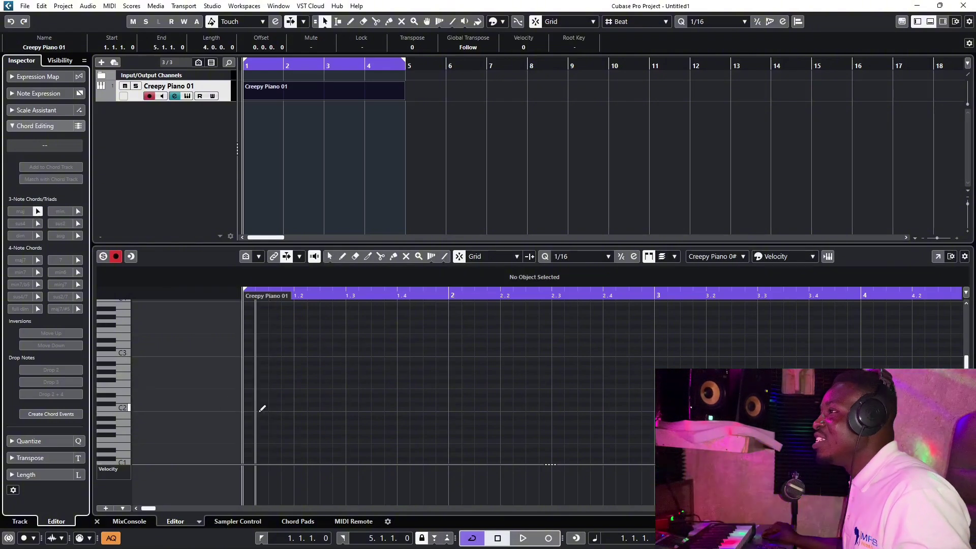
left_click_drag(248, 405, 449, 406)
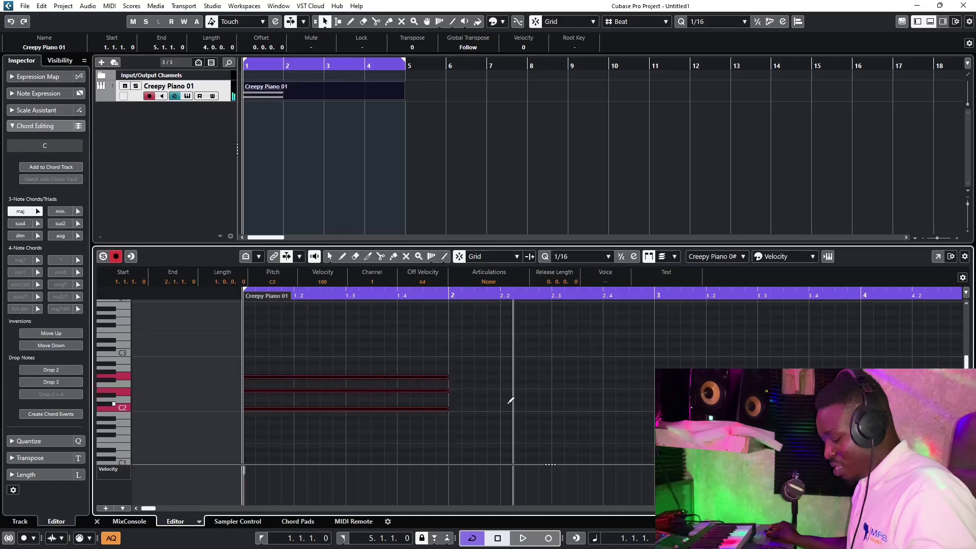
- Draw one-bar minor triads with Chord Editing, D minor from D2 in bar 2 and C minor from C2 in bar 3
key("g")
key("g")
key("g")
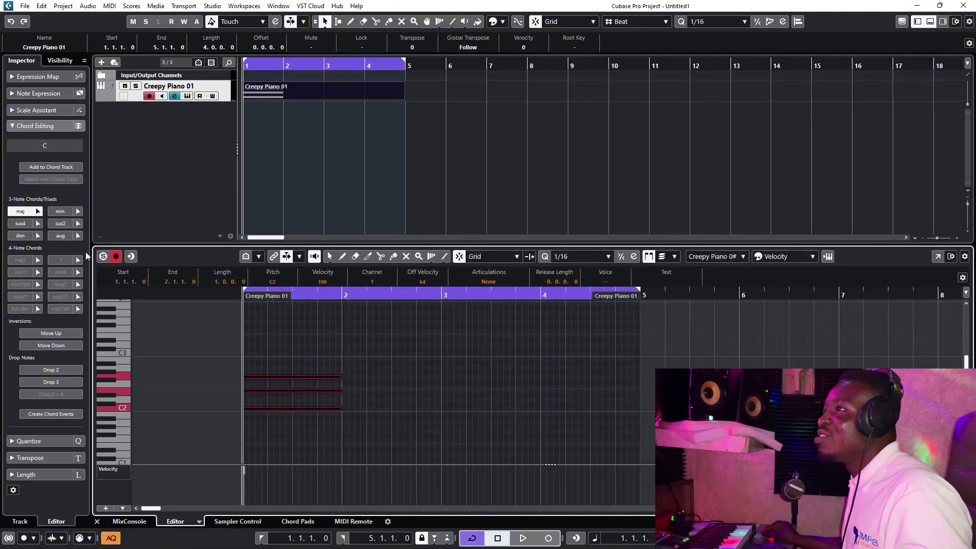
left_click(77, 212)
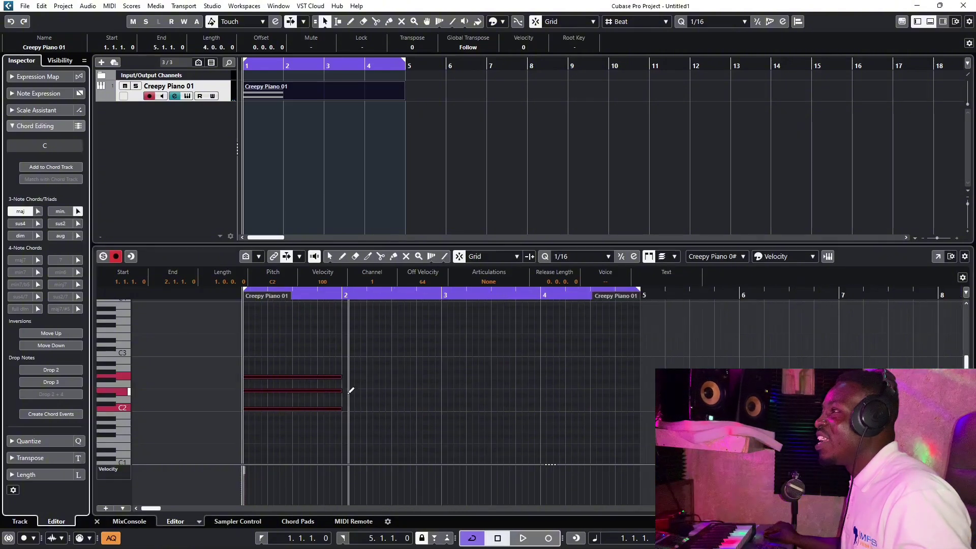
left_click(343, 393)
left_click_drag(344, 395, 446, 398)
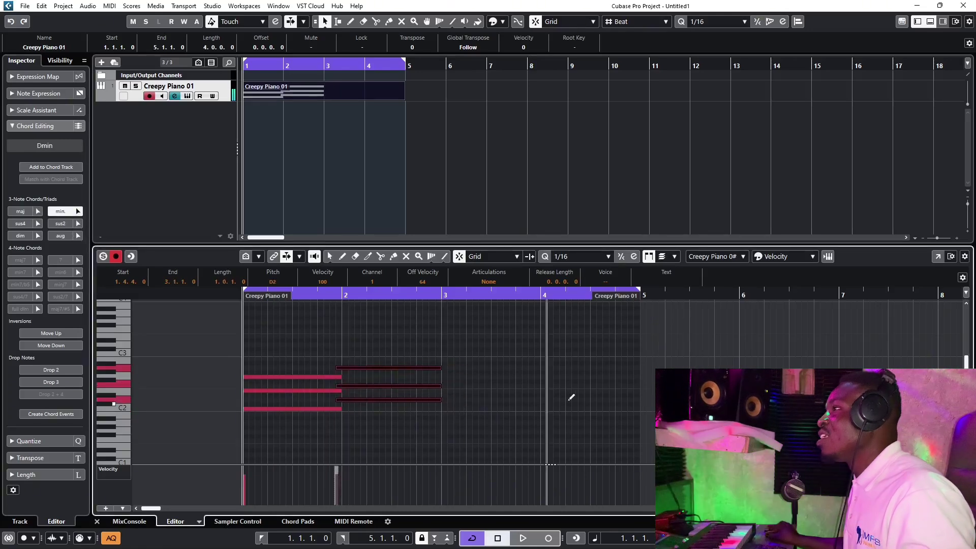
right_click(415, 375)
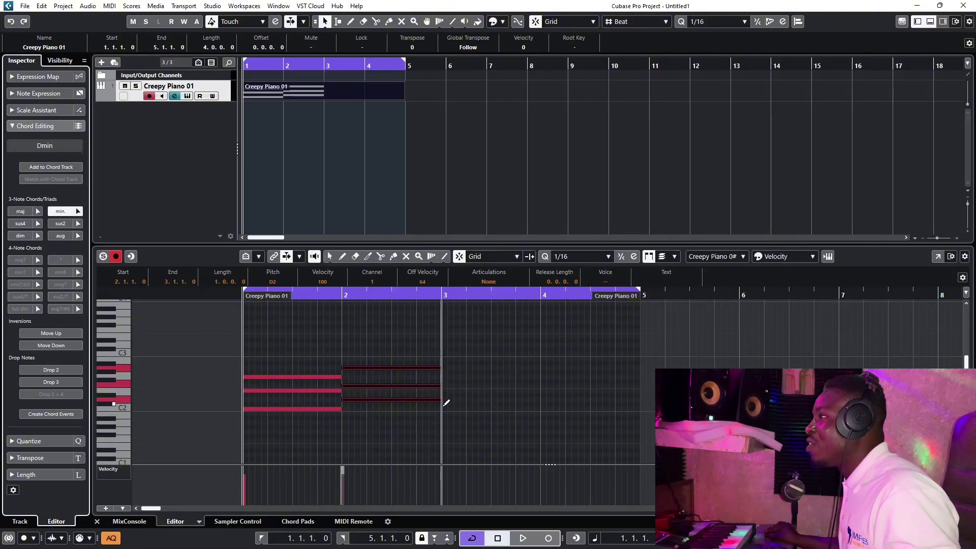
left_click_drag(445, 407, 542, 406)
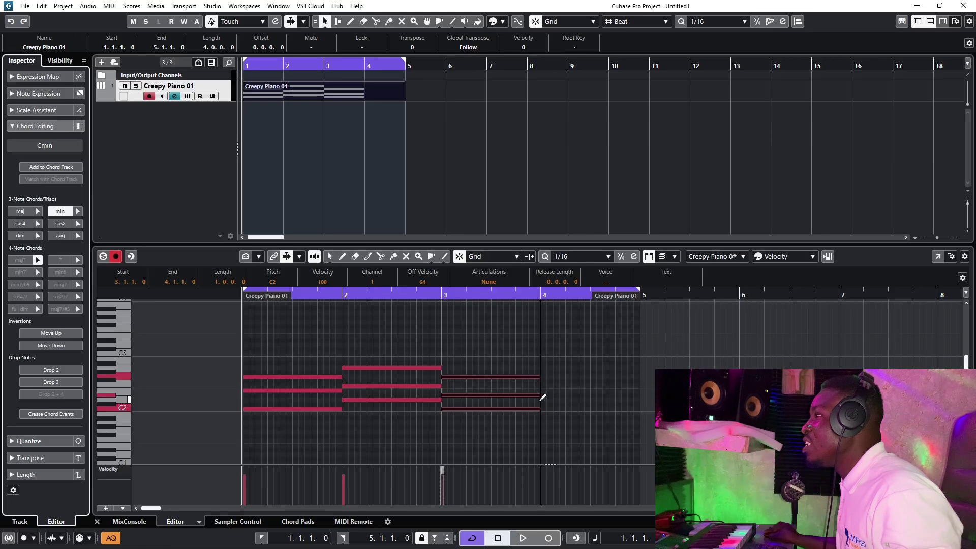
- Draw a one-bar Dmaj7 chord from D2, align it to the start of bar 4, and play back the progression
left_click_drag(541, 398, 638, 397)
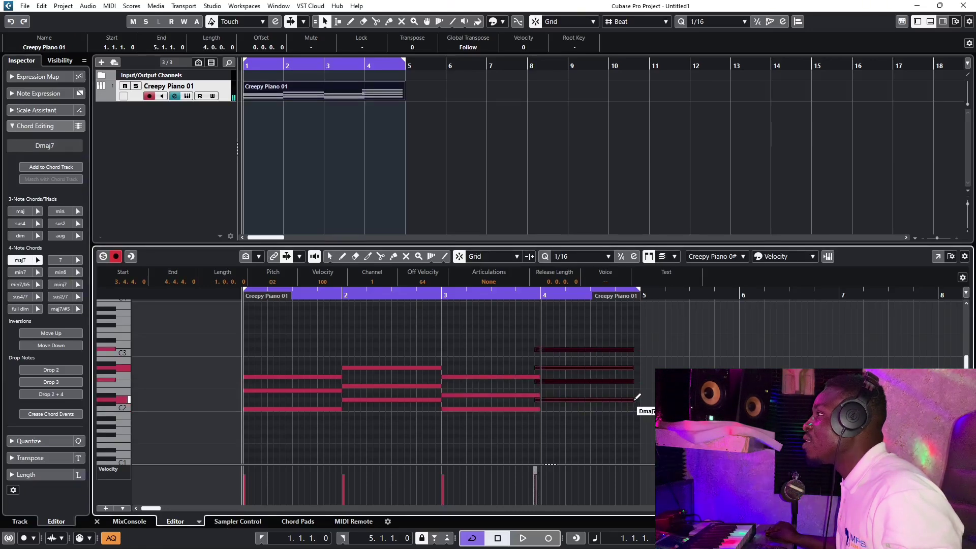
key("1")
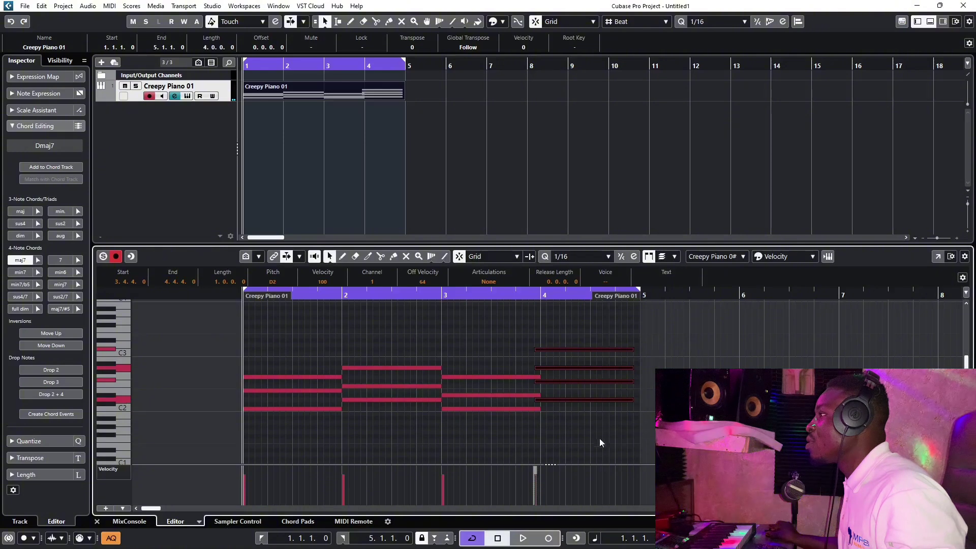
left_click_drag(568, 349, 572, 349)
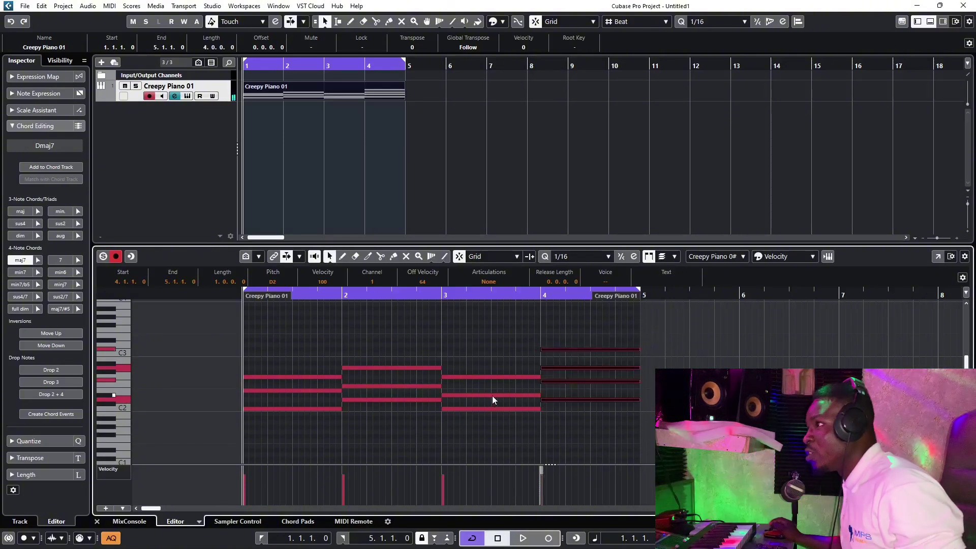
key("space")
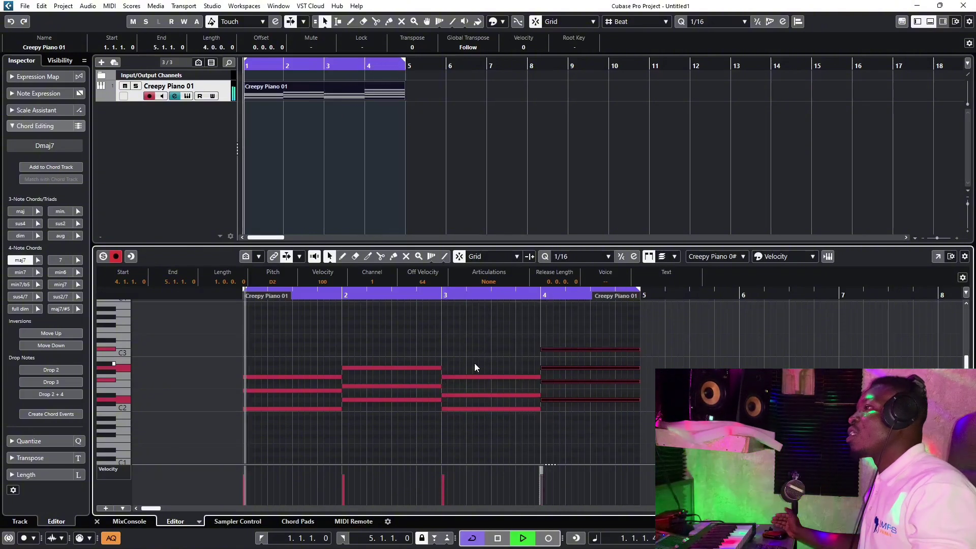
key("space")
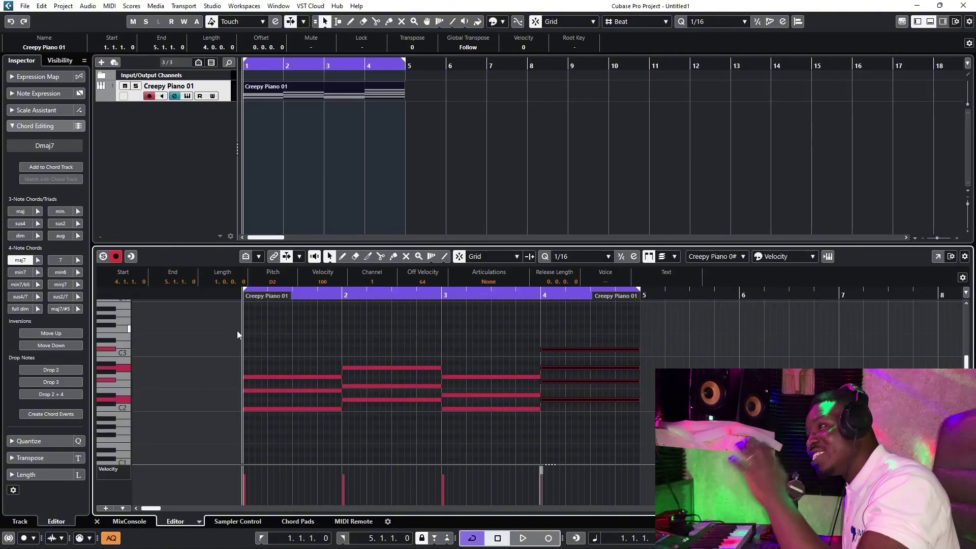
- Open the Scale Assistant settings and delete all the chord notes from the part
left_click(12, 111)
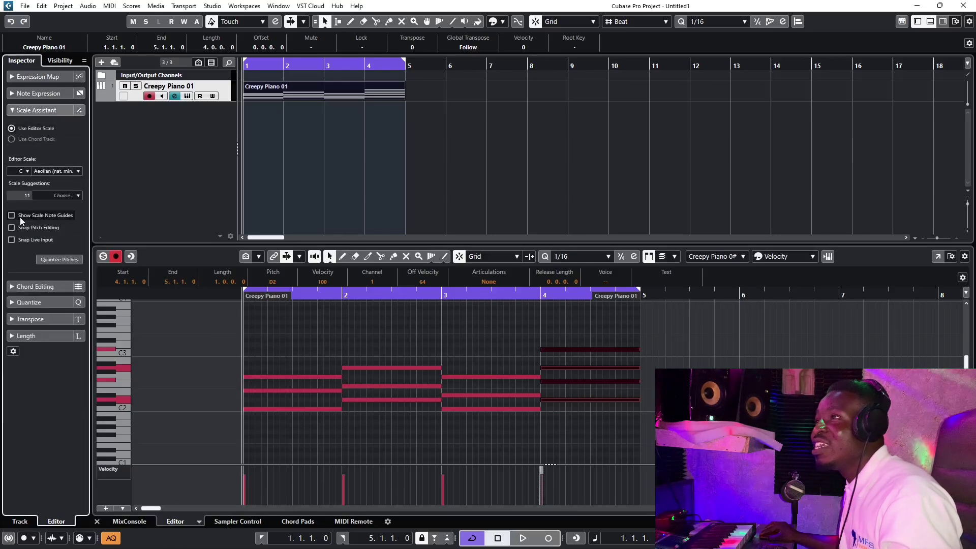
left_click_drag(620, 331, 224, 429)
key("Delete")
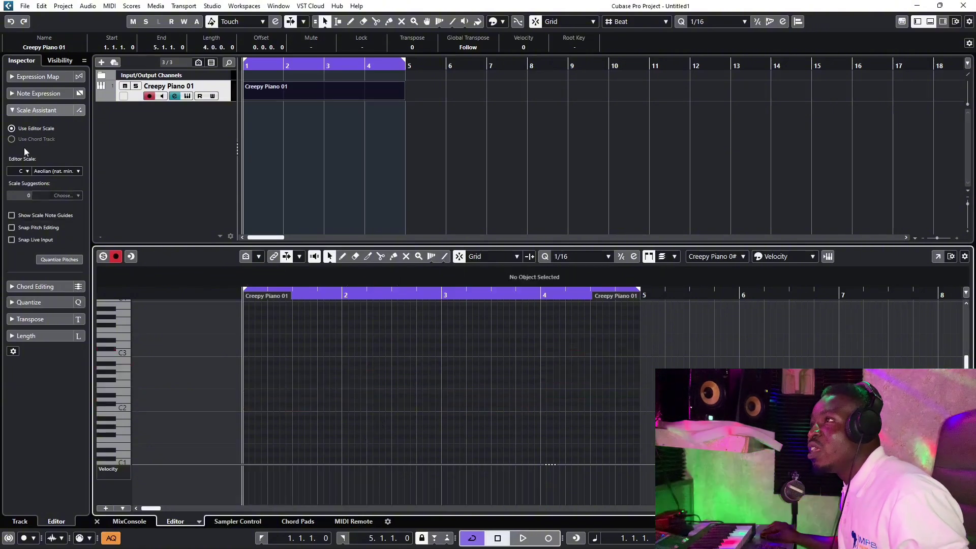
- Check the editor scale's root note options and turn on the scale note guides
left_click(28, 172)
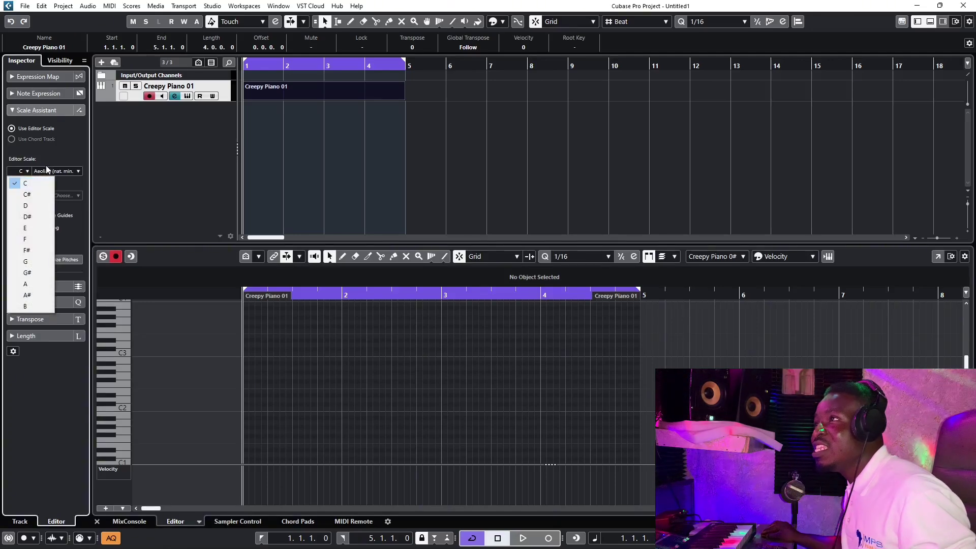
left_click(46, 166)
left_click(46, 171)
left_click(46, 172)
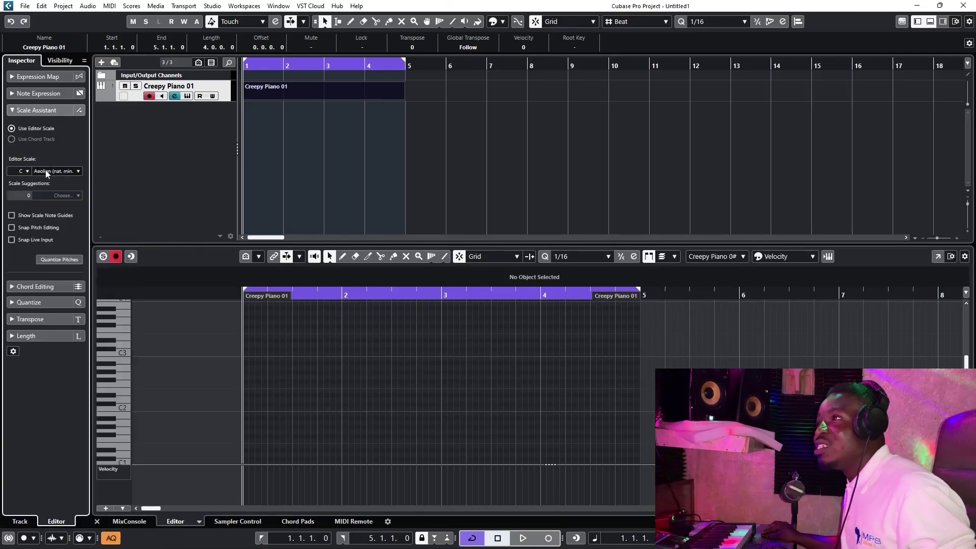
left_click(12, 216)
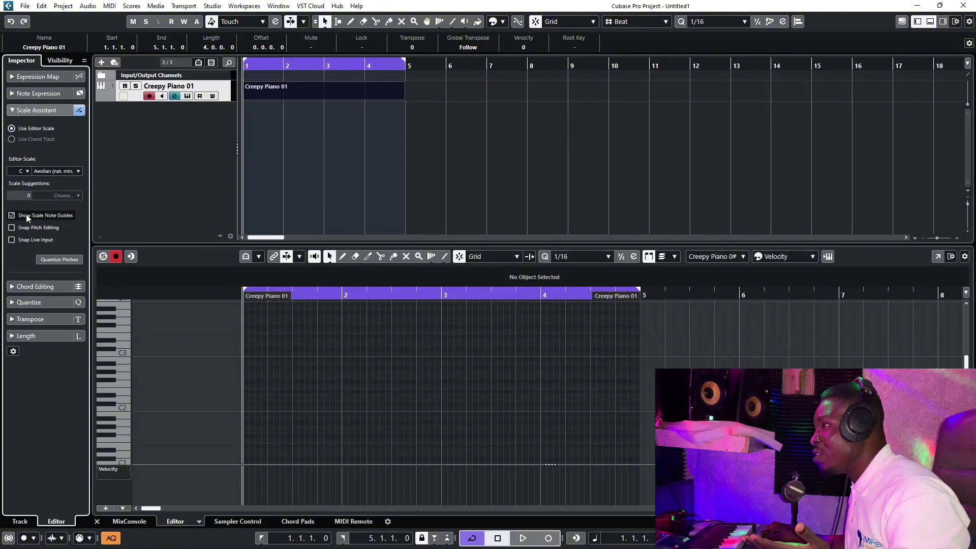
left_click(27, 217)
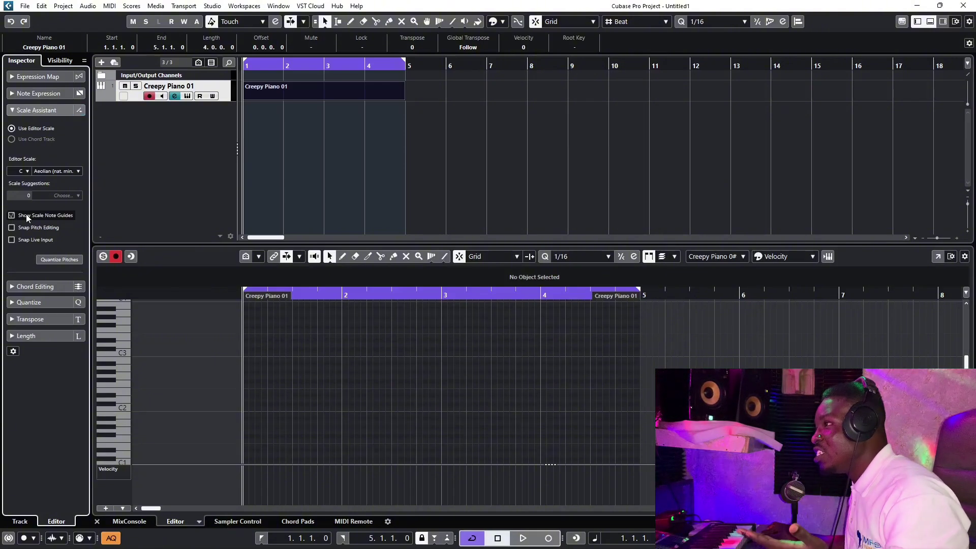
left_click(27, 218)
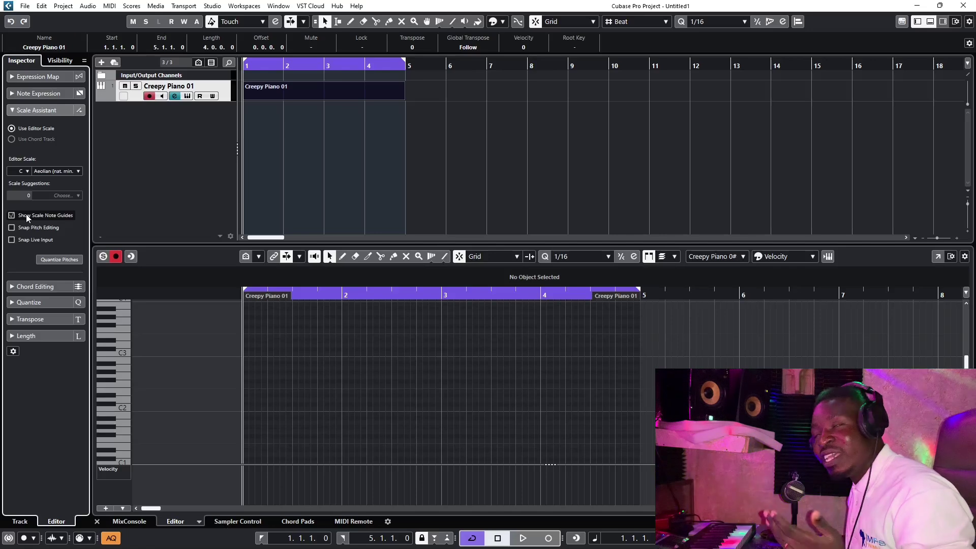
left_click(27, 218)
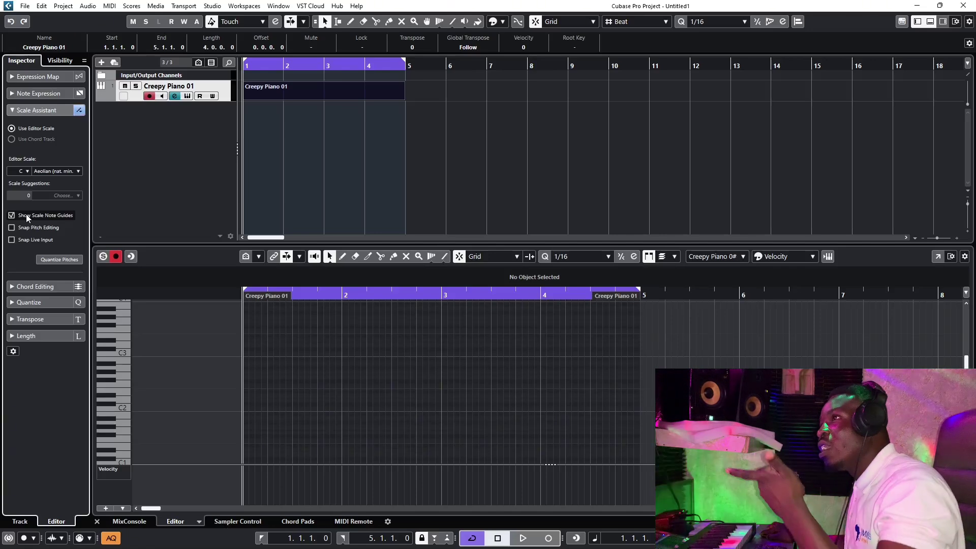
left_click(27, 217)
left_click(27, 217)
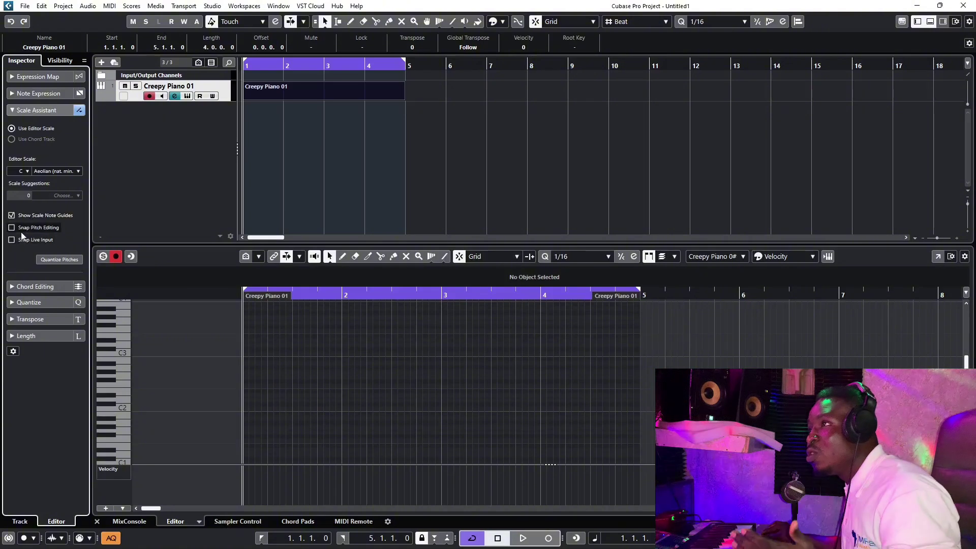
- Draw a one-bar note on D1 in bar 1 of the Creepy Piano part
right_click(240, 431)
left_click(256, 432)
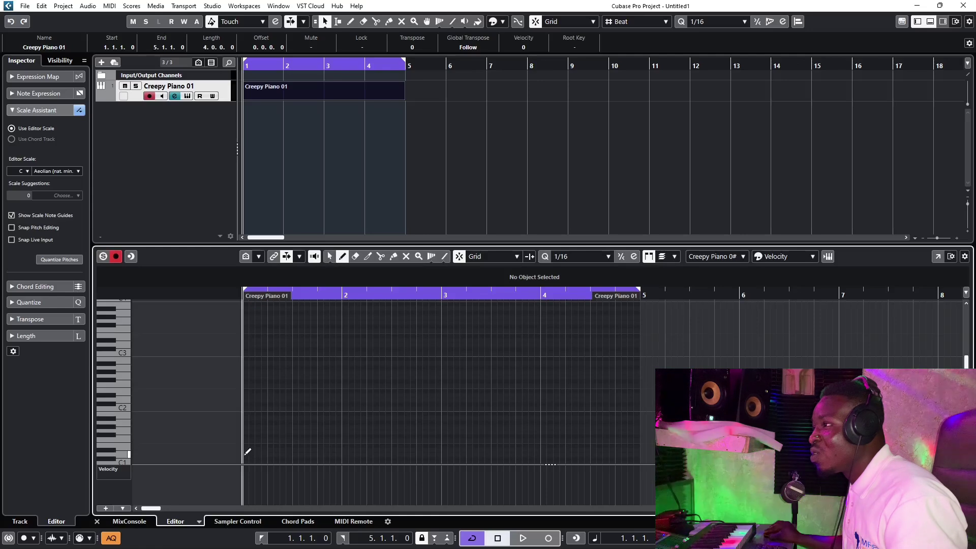
left_click_drag(245, 454, 342, 453)
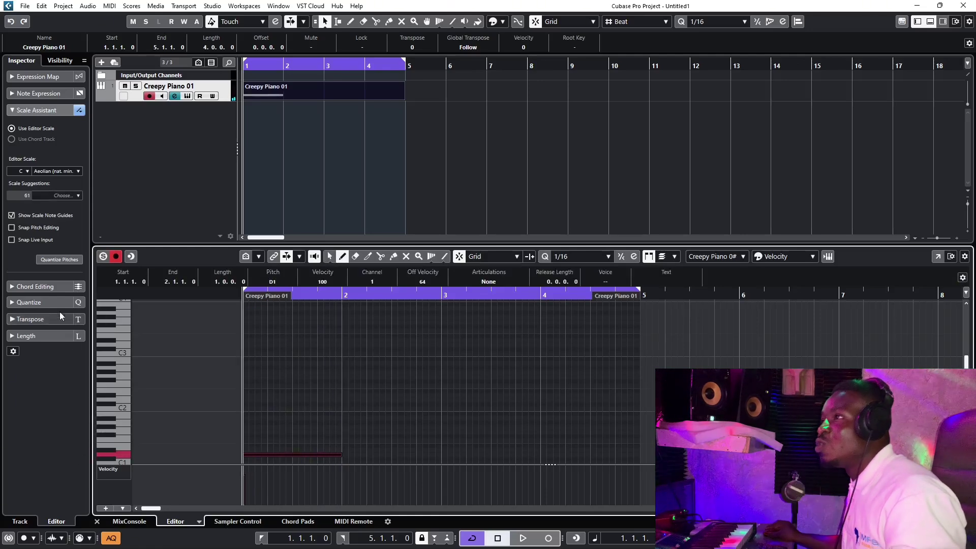
- Turn on Snap Pitch Editing and Snap Live Input in the Scale Assistant, and move the D1 note up to D5
left_click(11, 228)
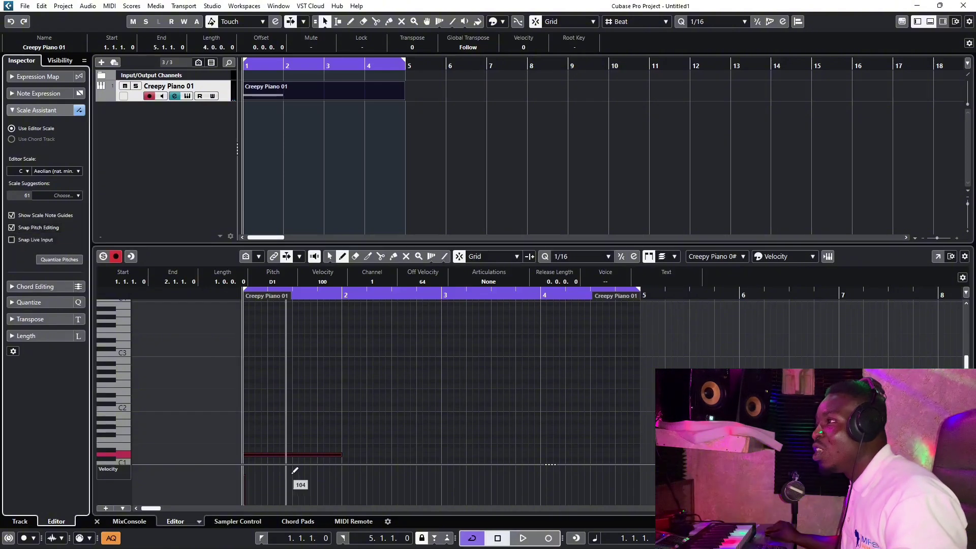
key("1")
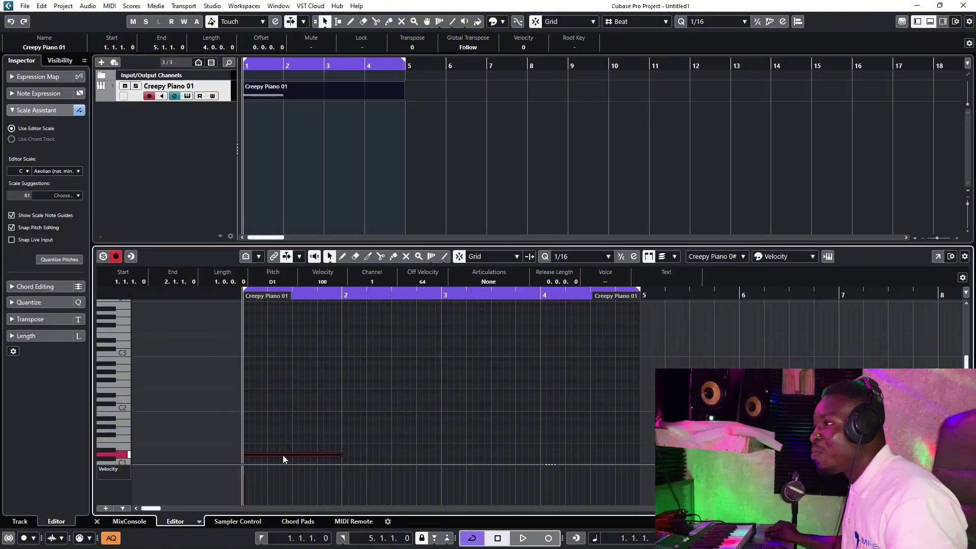
left_click_drag(282, 453, 280, 433)
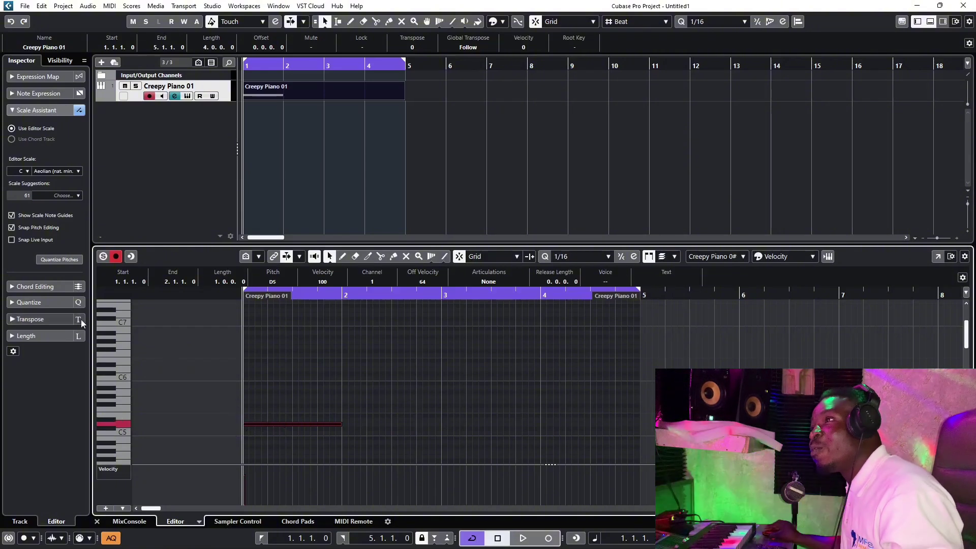
left_click(12, 240)
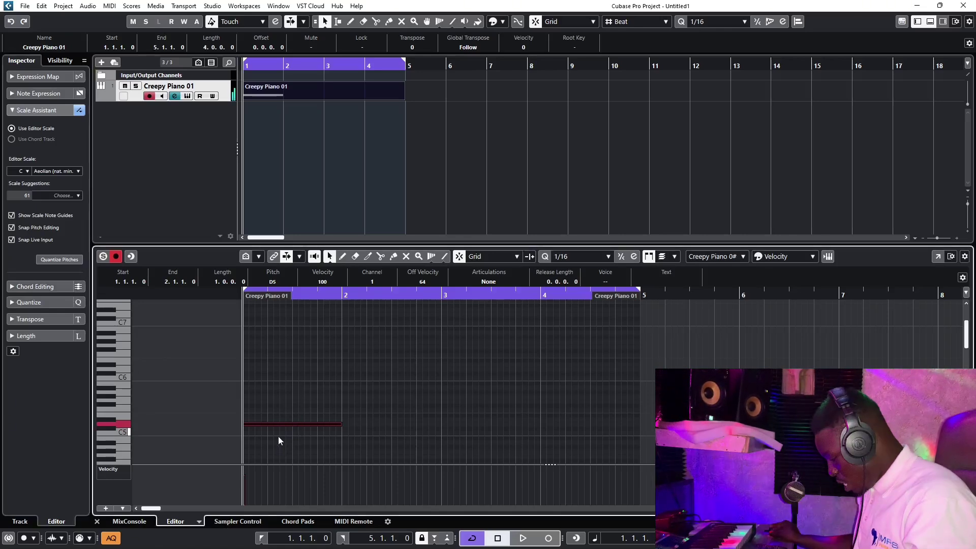
- Delete the note and turn off Snap Live Input, Snap Pitch Editing and Show Scale Note Guides
key("Delete")
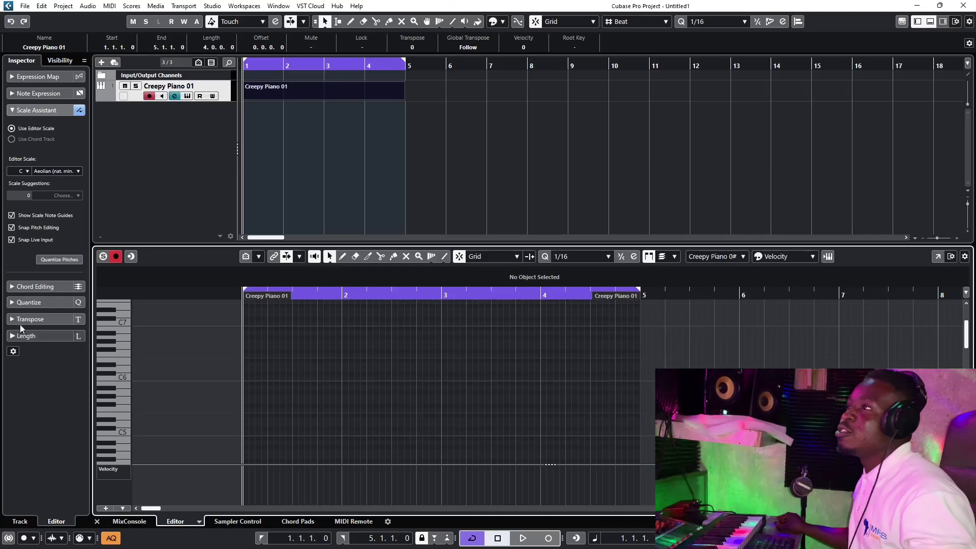
left_click(11, 239)
left_click(12, 227)
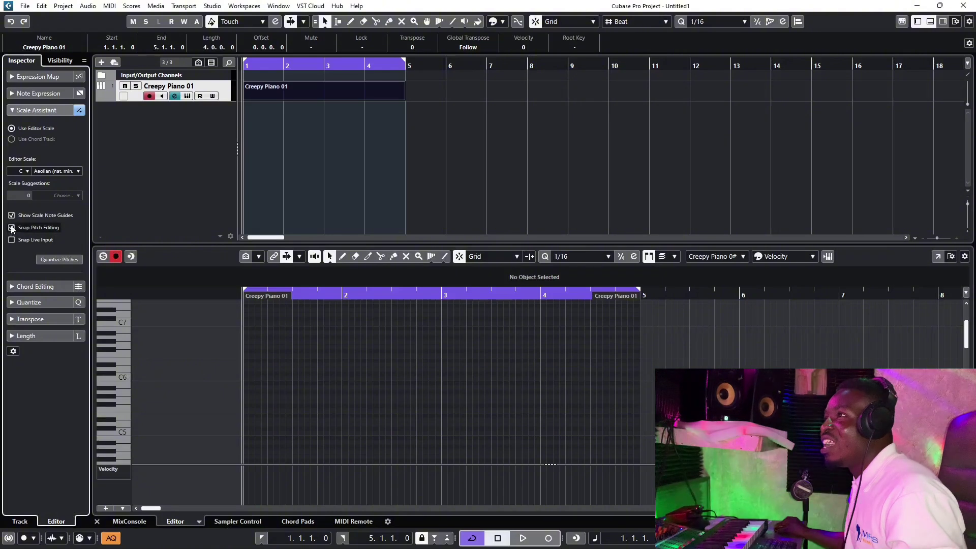
left_click(11, 215)
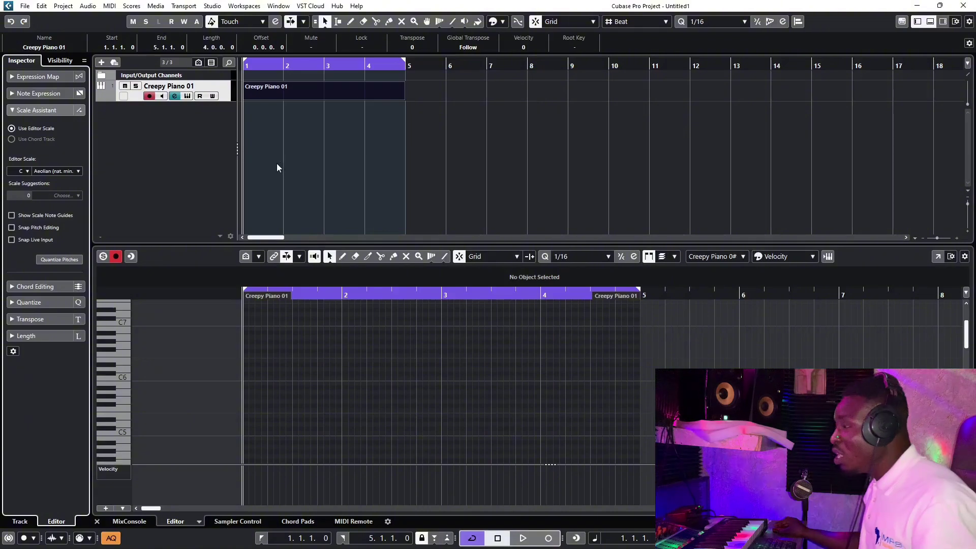
- Add a record-enabled Chord Track below Creepy Piano 01 and increase its height
right_click(192, 153)
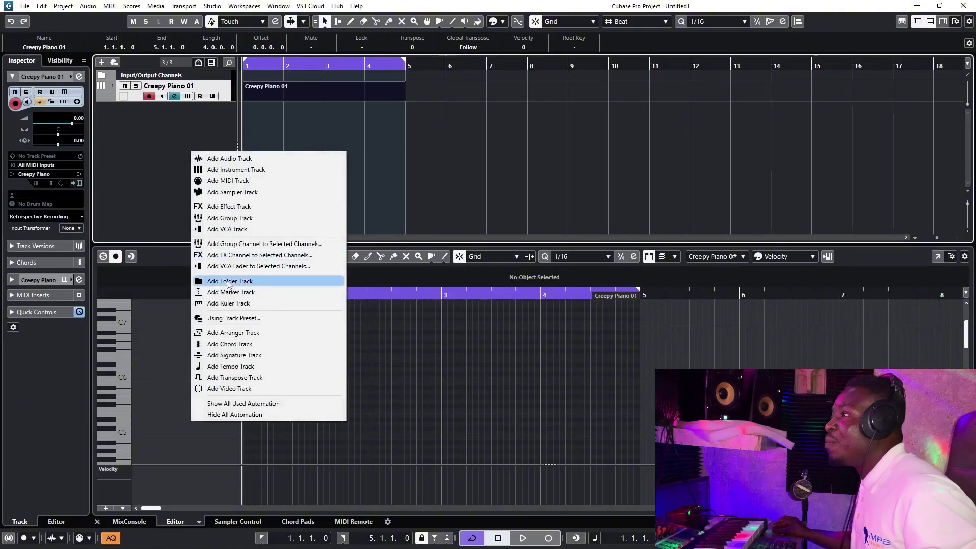
left_click(224, 345)
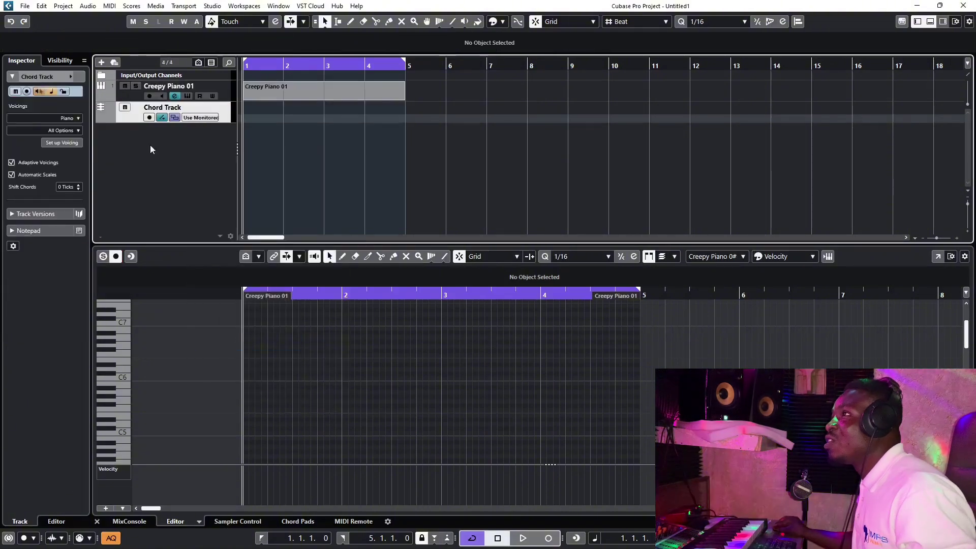
left_click(149, 117)
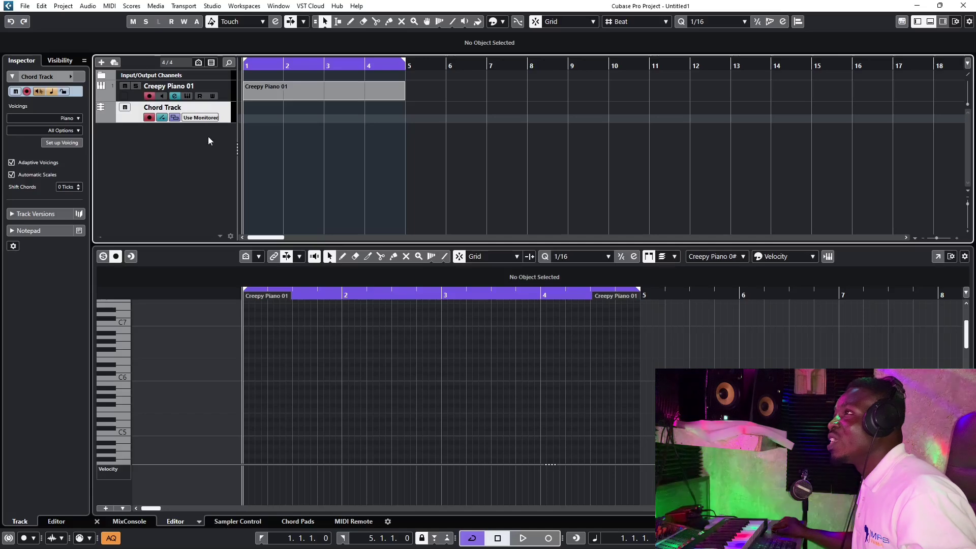
left_click_drag(208, 124, 211, 151)
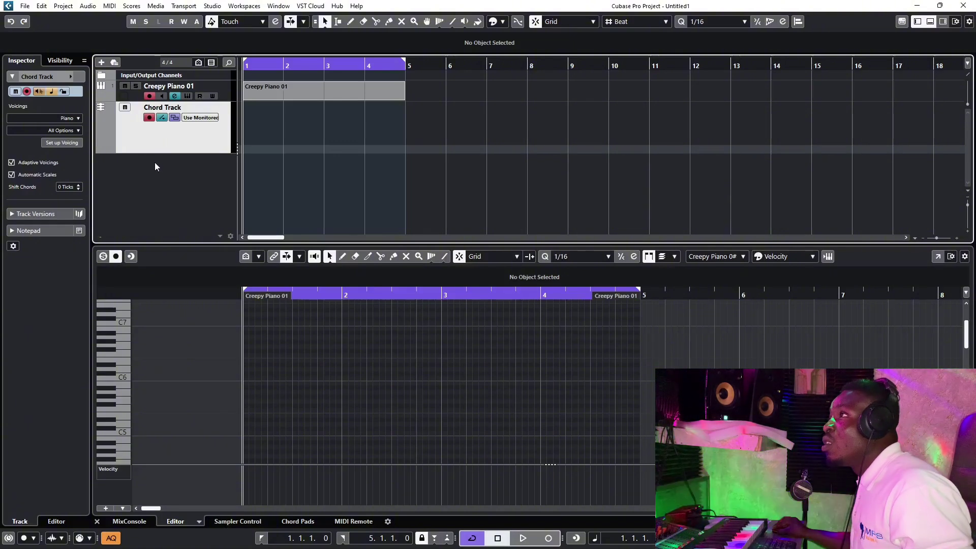
- Draw an undefined chord event at the start of bar 1 on the Chord Track and briefly run playback
right_click(281, 165)
left_click(307, 164)
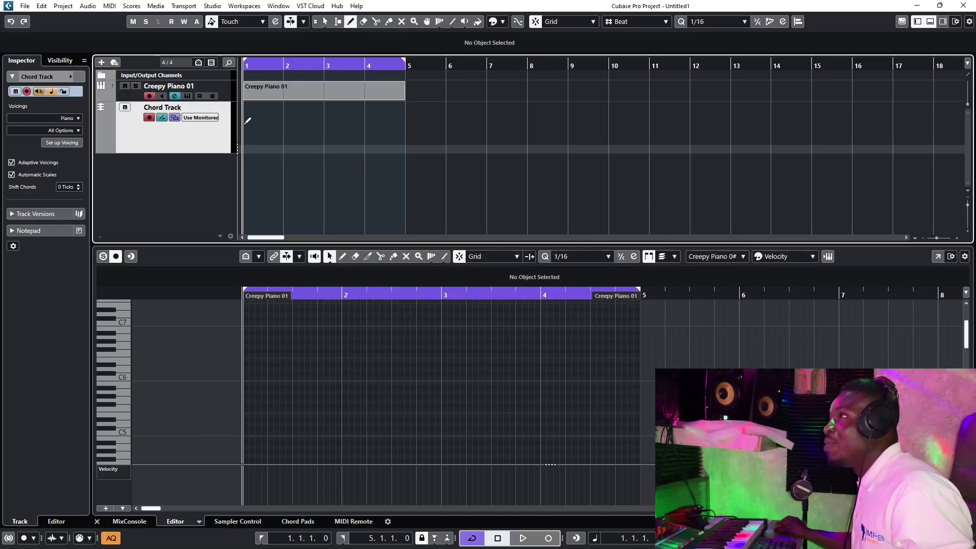
left_click(244, 120)
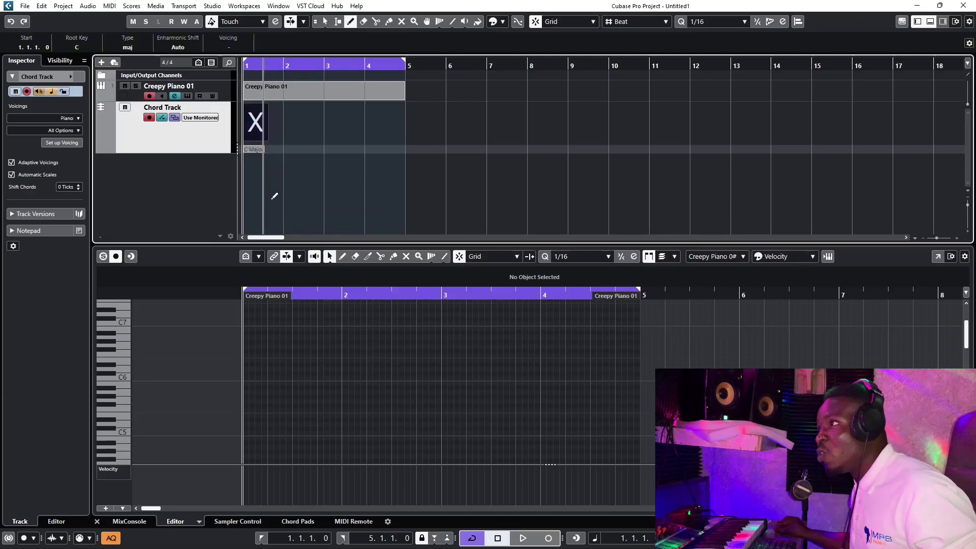
key("space")
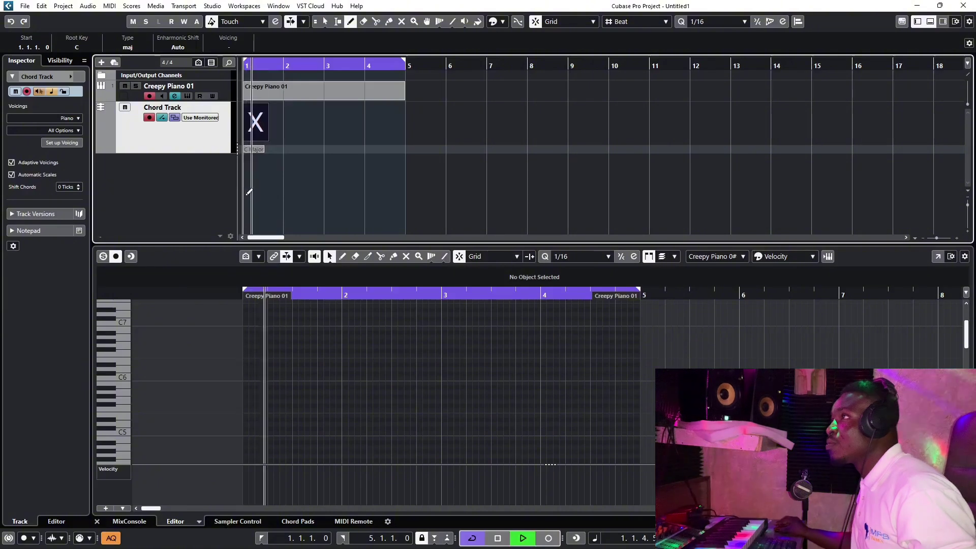
key("space")
right_click(258, 174)
left_click(259, 174)
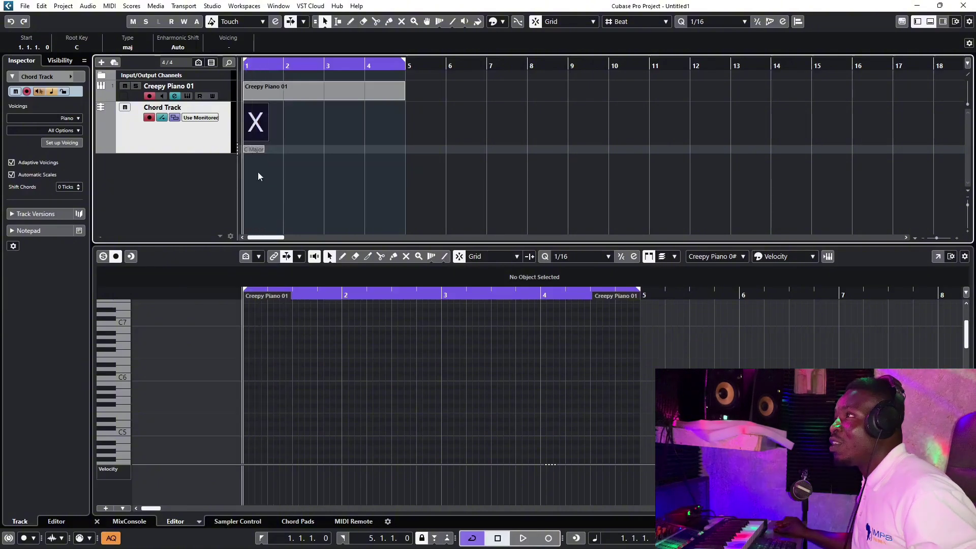
- Define the bar 1 chord event as C major in the chord editor
double_click(254, 131)
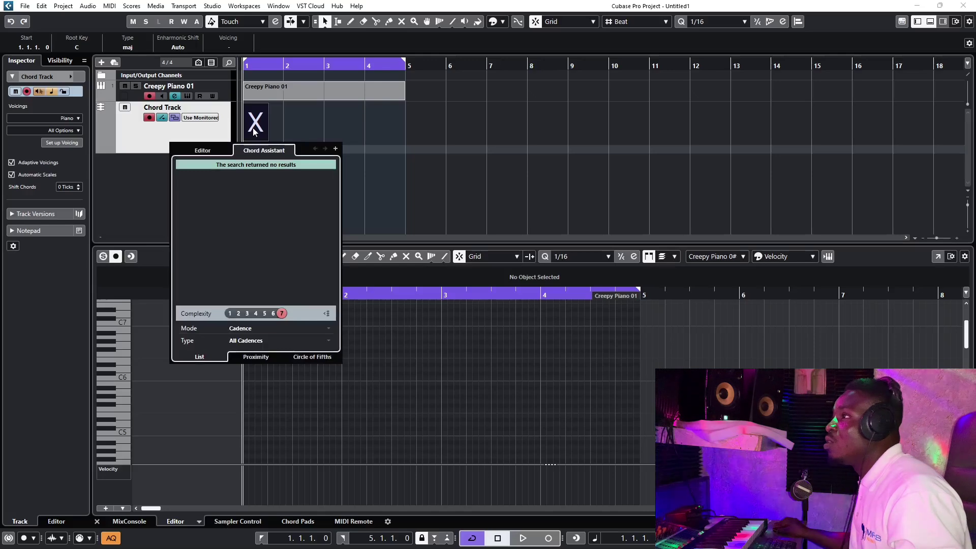
left_click(254, 126)
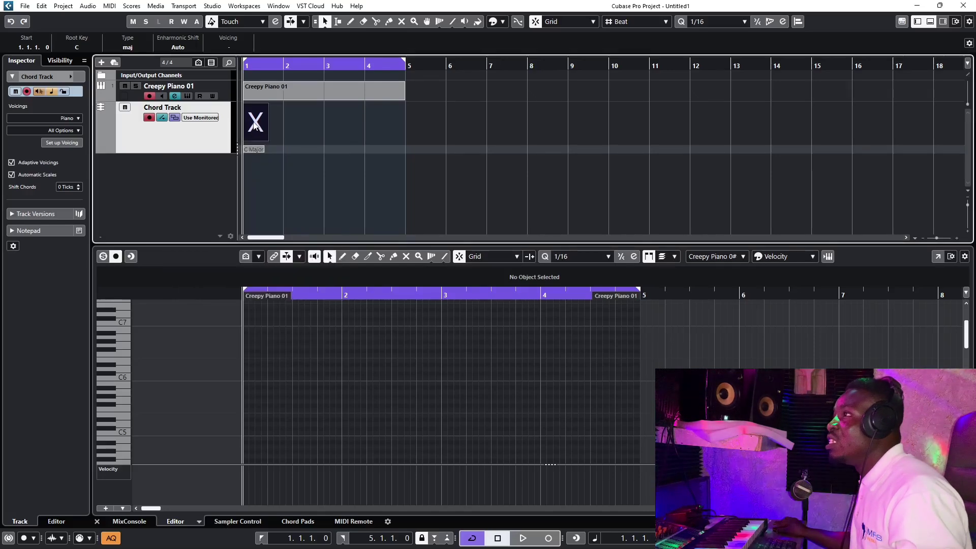
double_click(254, 126)
left_click(204, 152)
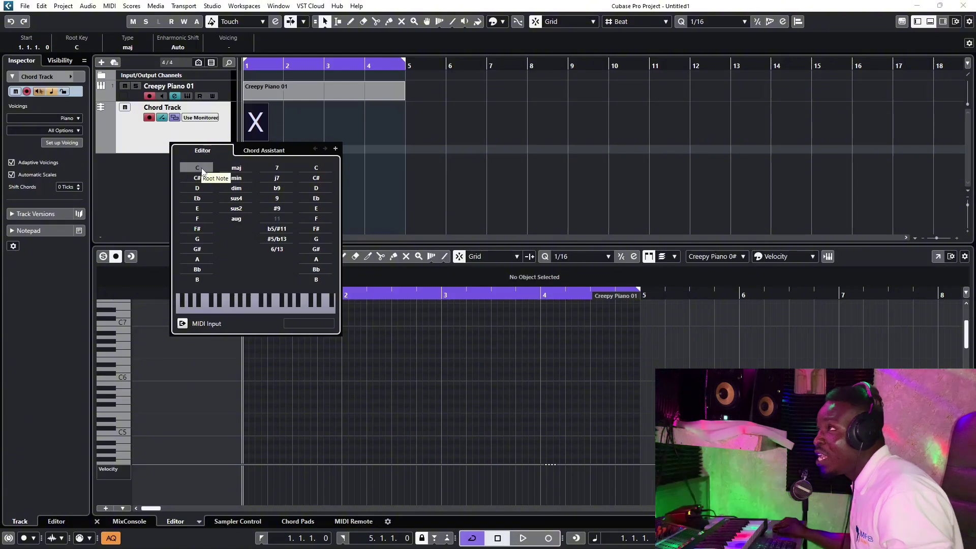
left_click(203, 170)
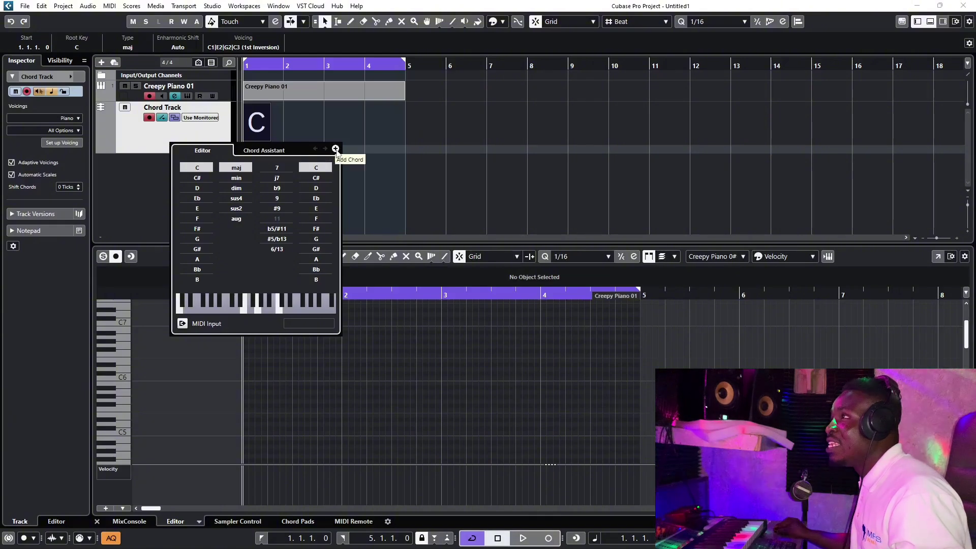
left_click(370, 151)
- Draw a second undefined chord event at the start of bar 2 on the Chord Track
right_click(287, 173)
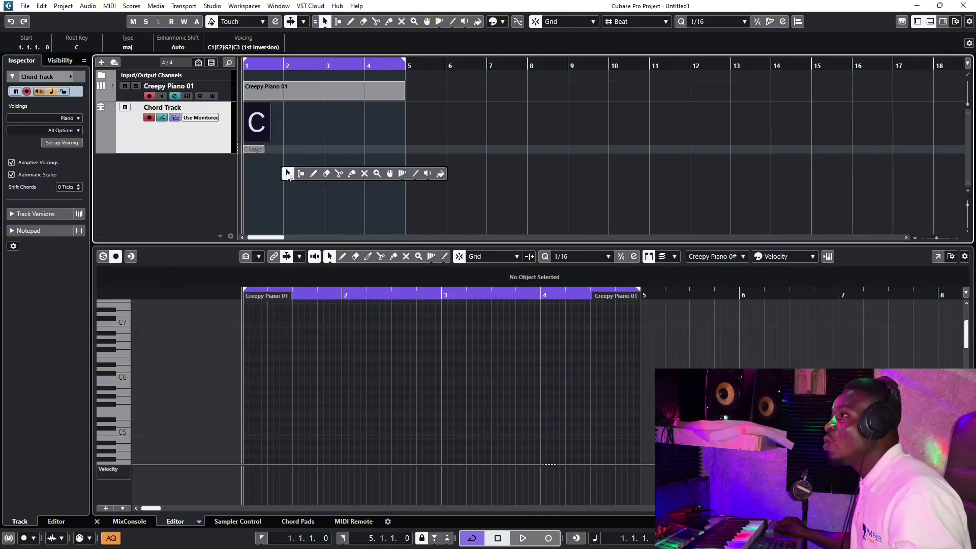
left_click(301, 174)
left_click(314, 173)
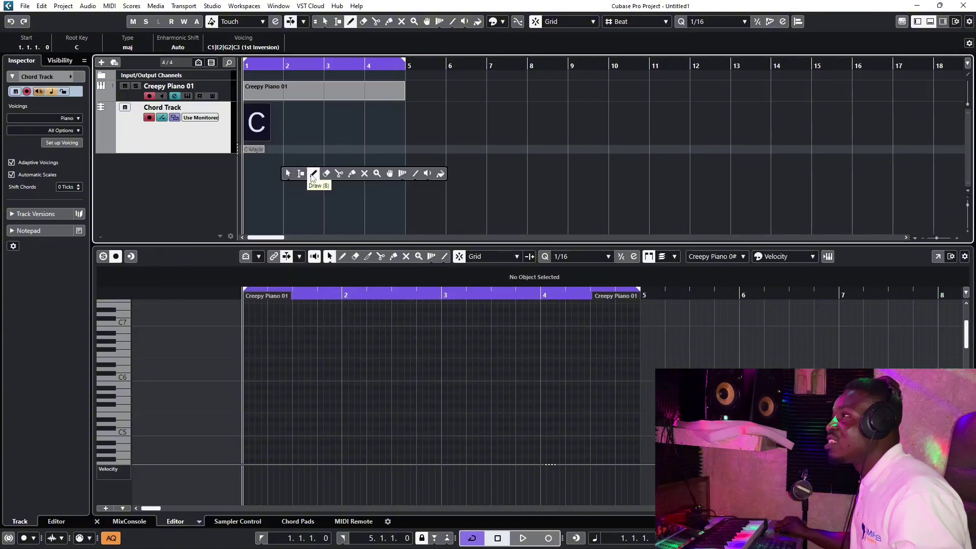
left_click(285, 135)
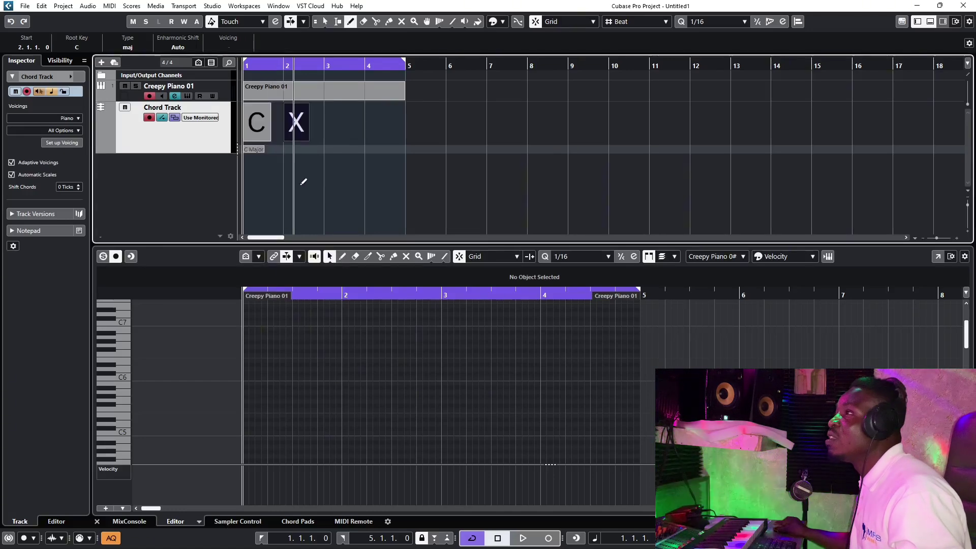
right_click(288, 175)
left_click(288, 174)
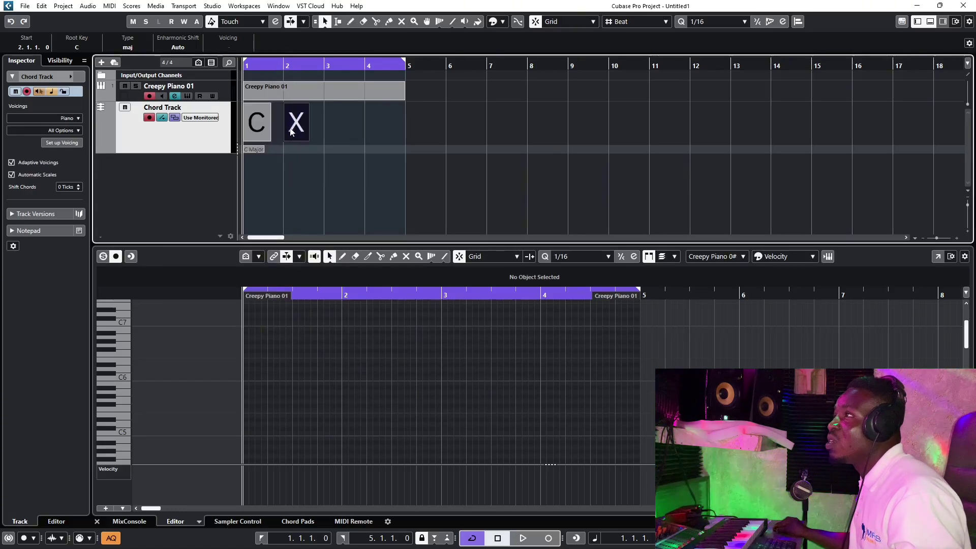
- Browse the Chord Assistant's cadence suggestions for the bar 2 chord event and assign F from the C - F - G - C cadence
double_click(296, 131)
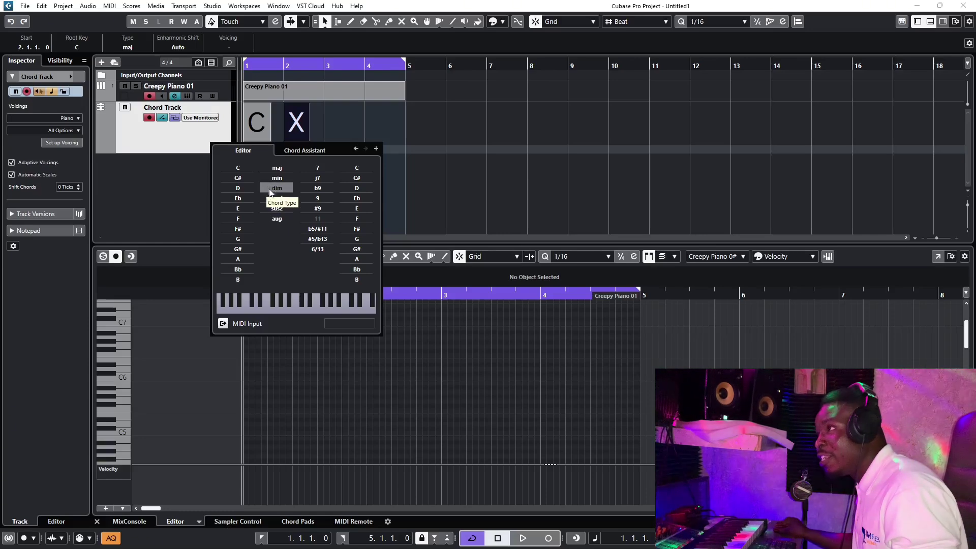
left_click(297, 152)
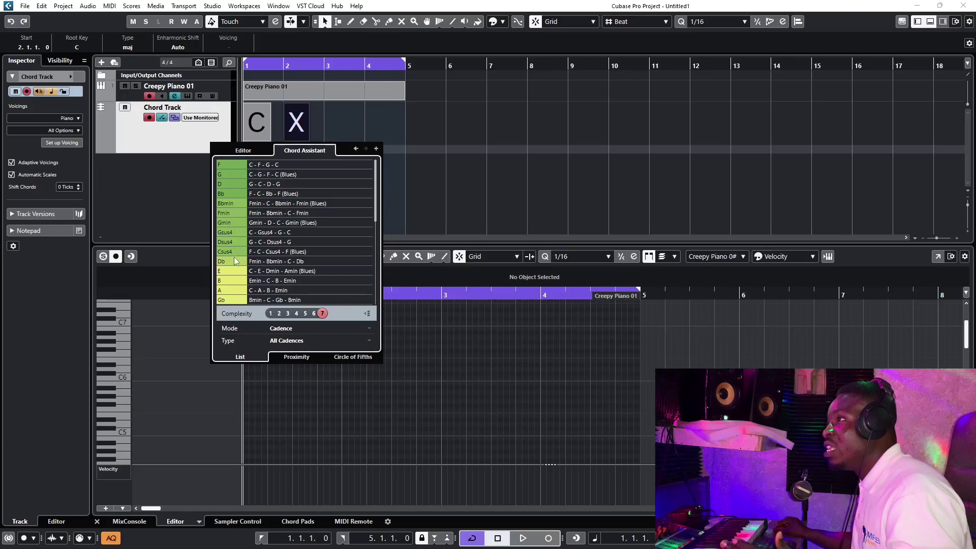
scroll(236, 265, "down", 2)
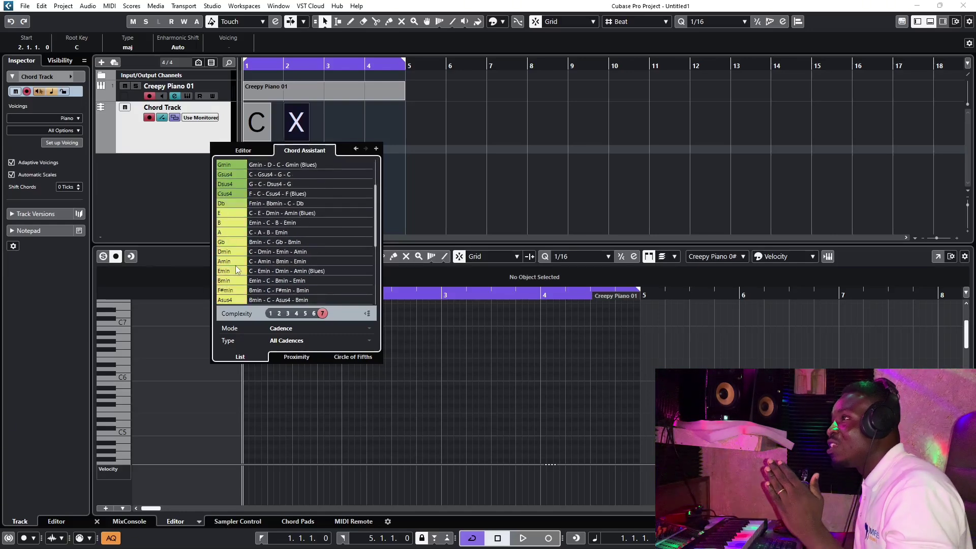
scroll(236, 265, "down", 5)
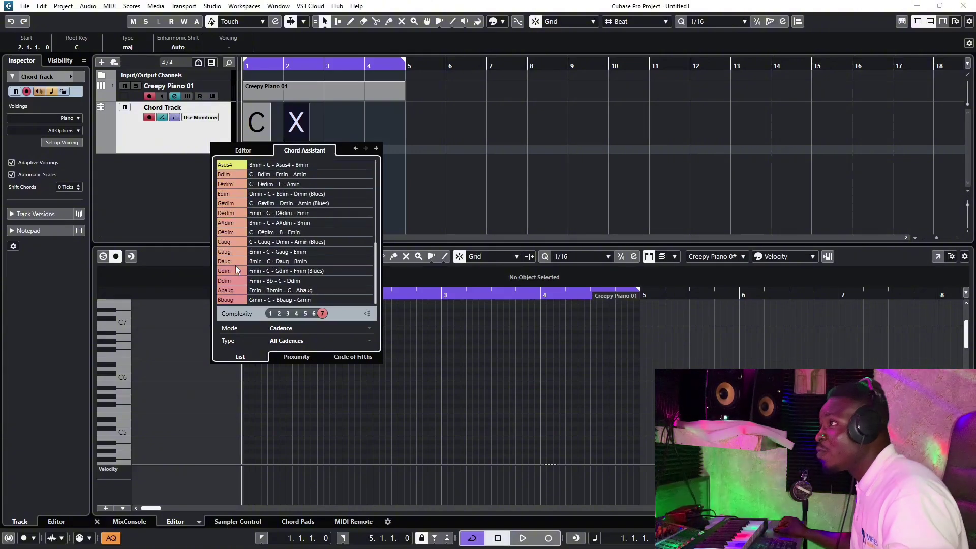
scroll(236, 265, "up", 7)
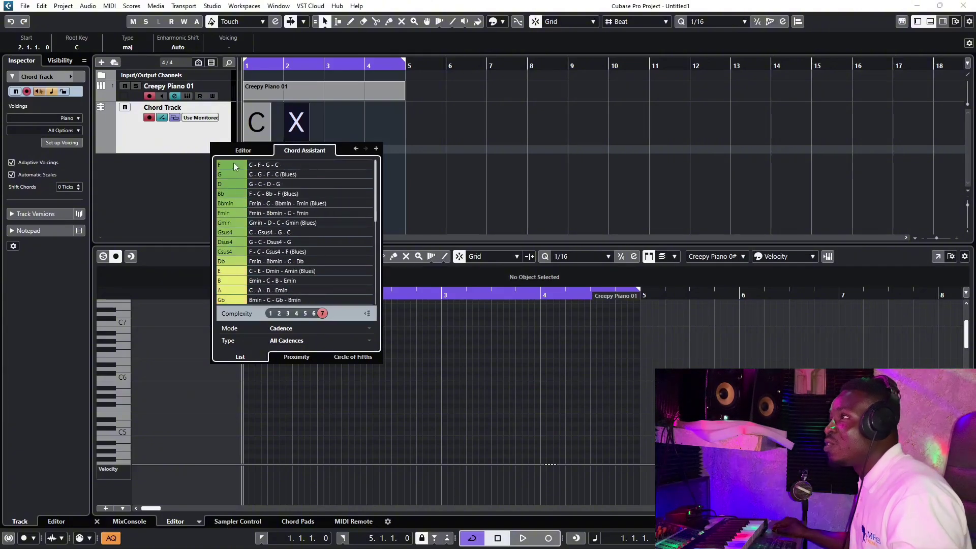
left_click(233, 164)
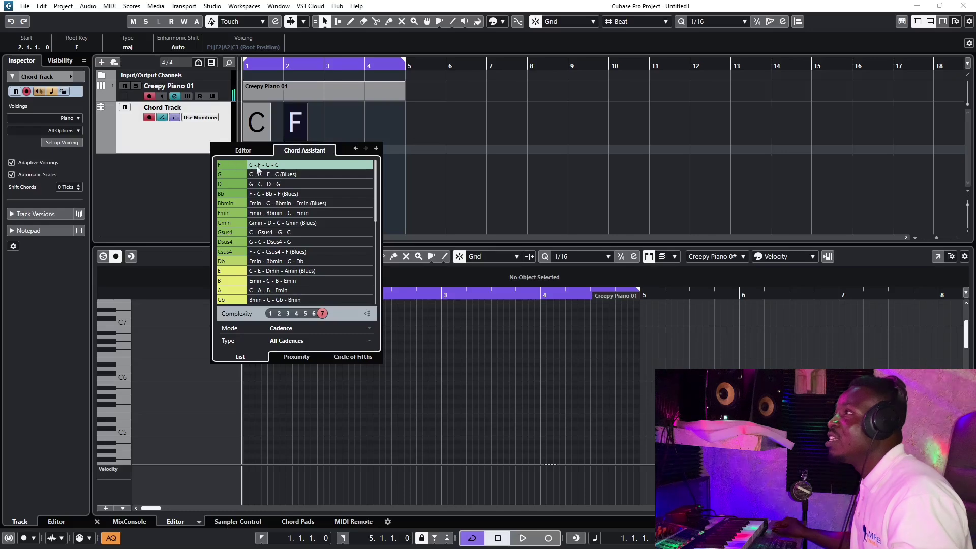
- Add chord events in bars 3 and 4 from the Chord Assistant, choosing G from C - F - G - C and C from G - C - D - G
left_click(377, 149)
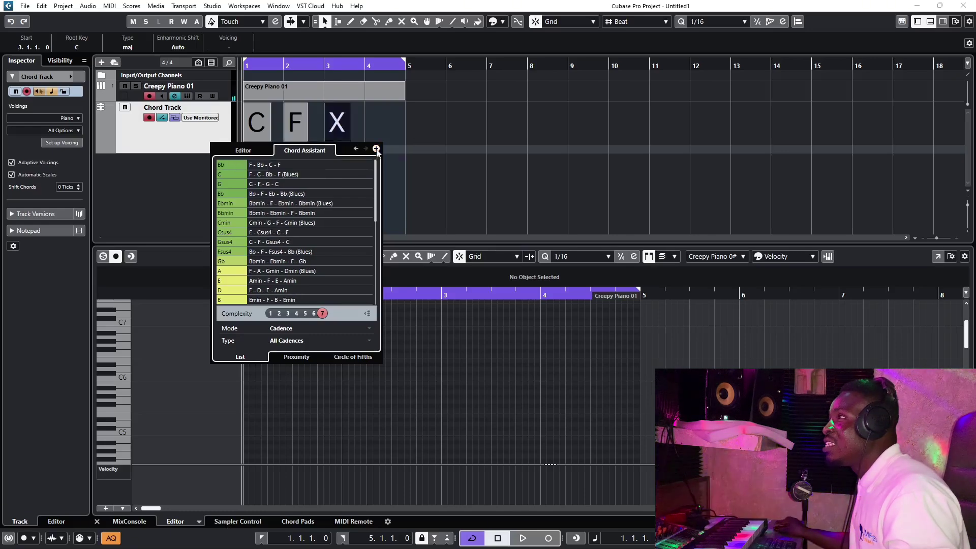
left_click(245, 185)
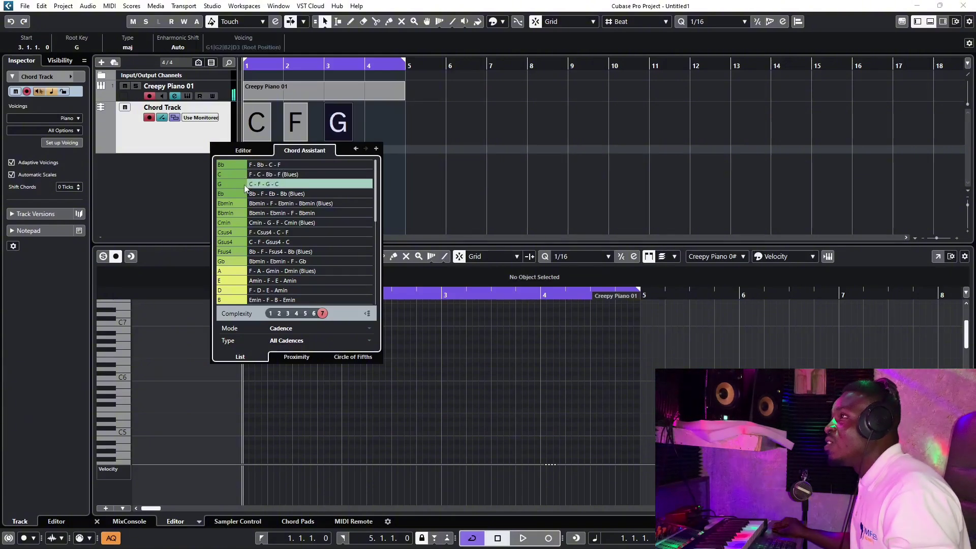
left_click(376, 148)
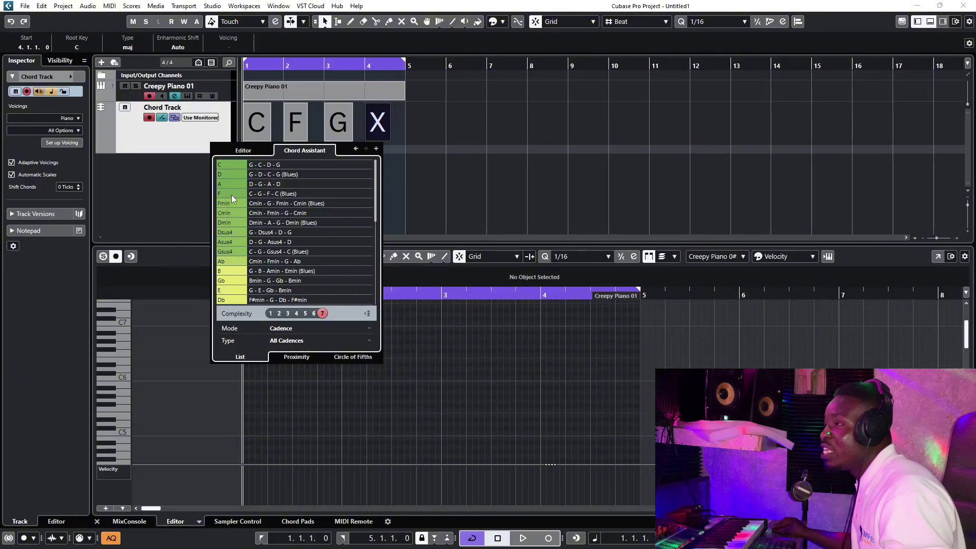
left_click(235, 166)
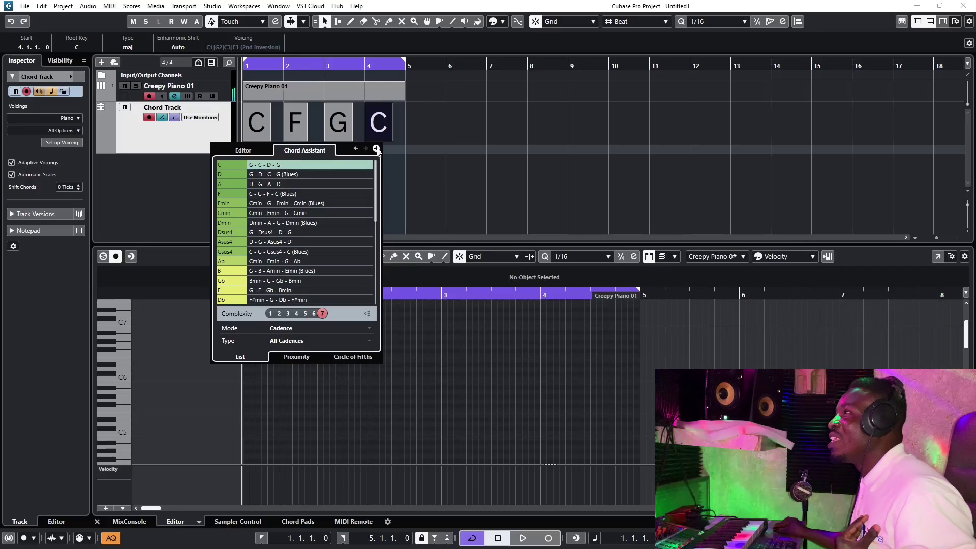
- Close the chord editor and play back the four-bar chord progression from the Chord Track
left_click(452, 181)
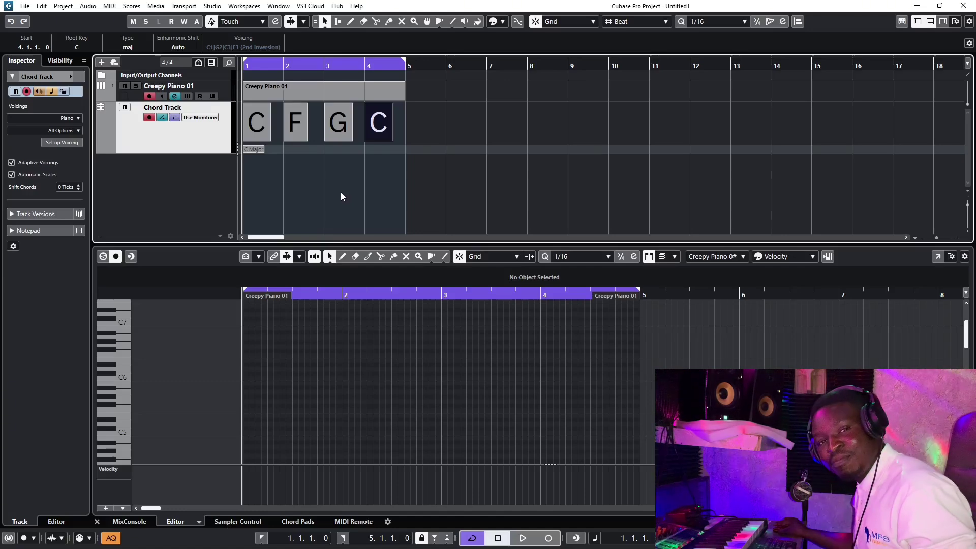
key("space")
key("space")
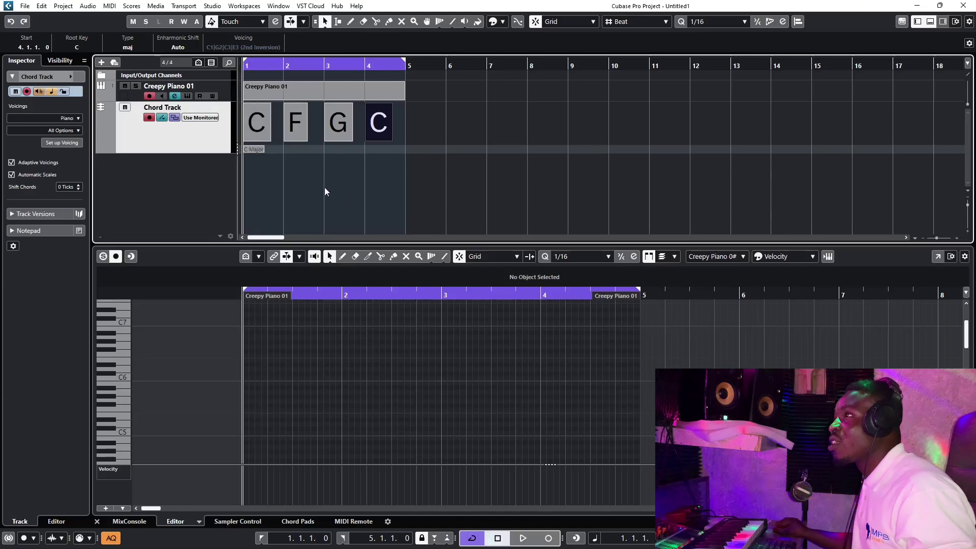
key("space")
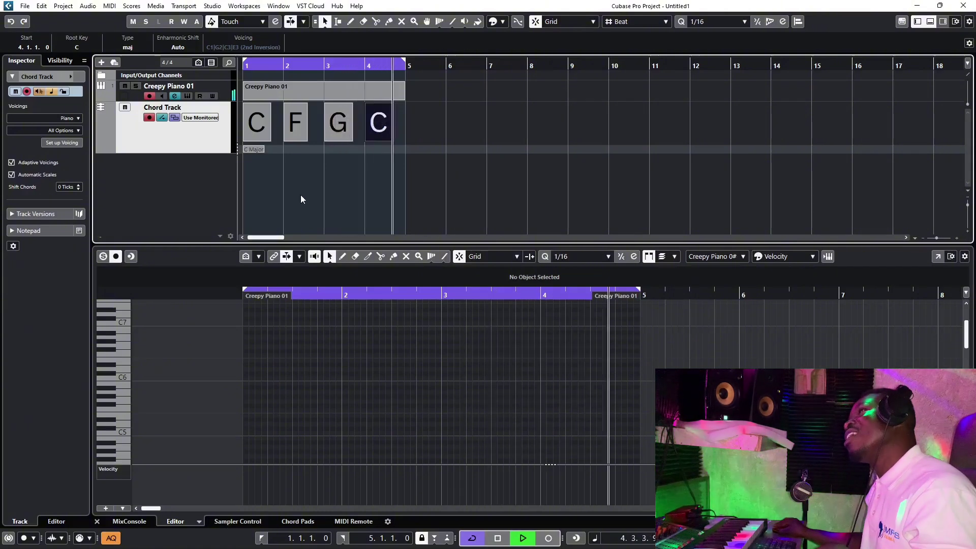
key("space")
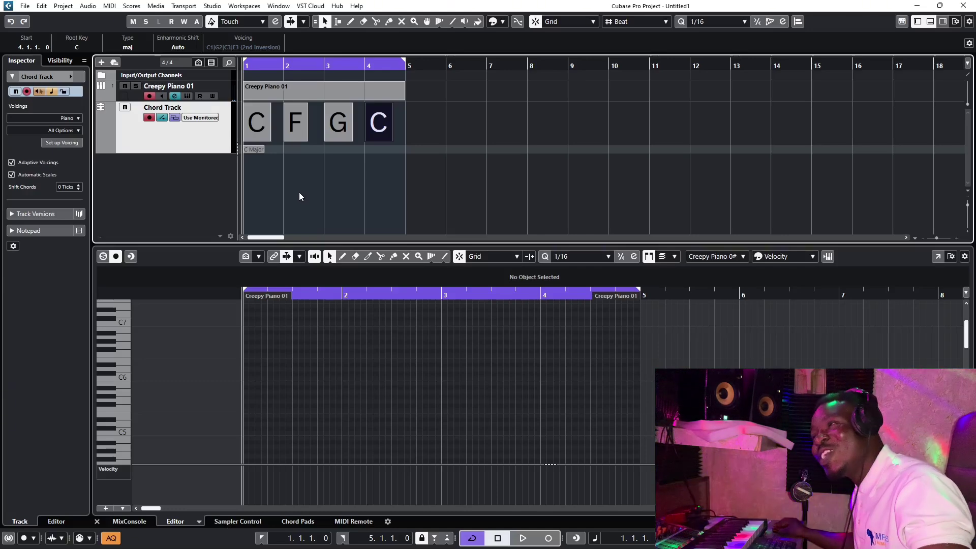
- Replace the empty Creepy Piano 01 part with MIDI parts generated from all four Chord Track events, starting at bar 1
left_click(346, 99)
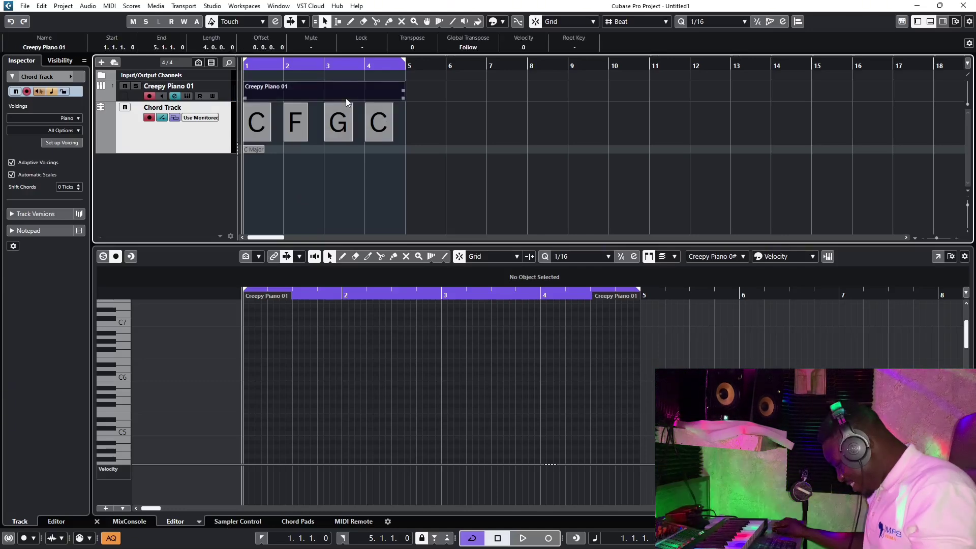
key("Delete")
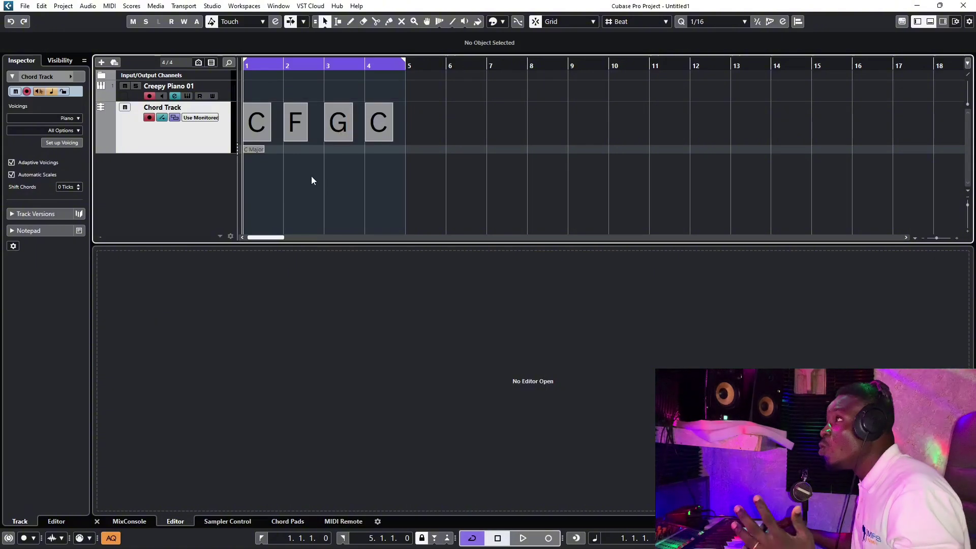
left_click_drag(402, 133, 246, 141)
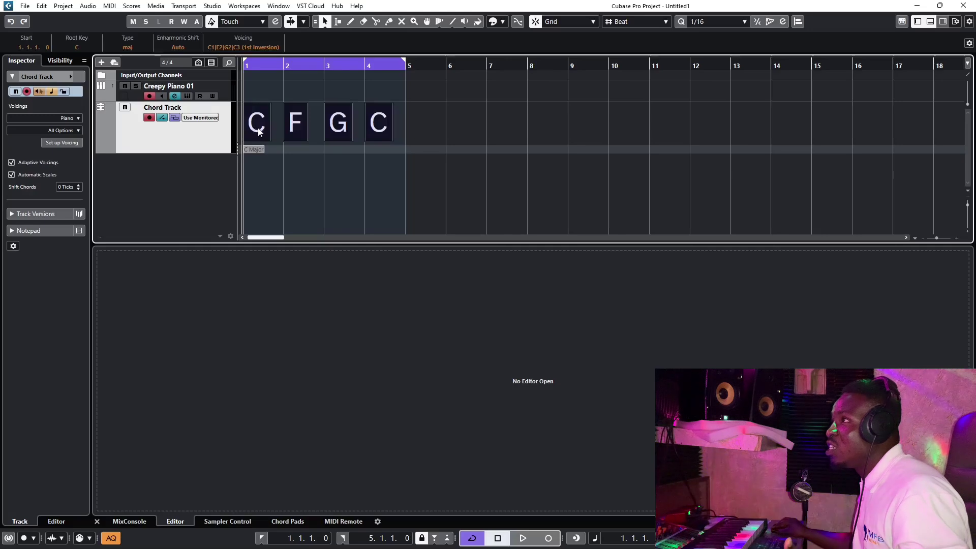
left_click_drag(258, 132, 258, 90)
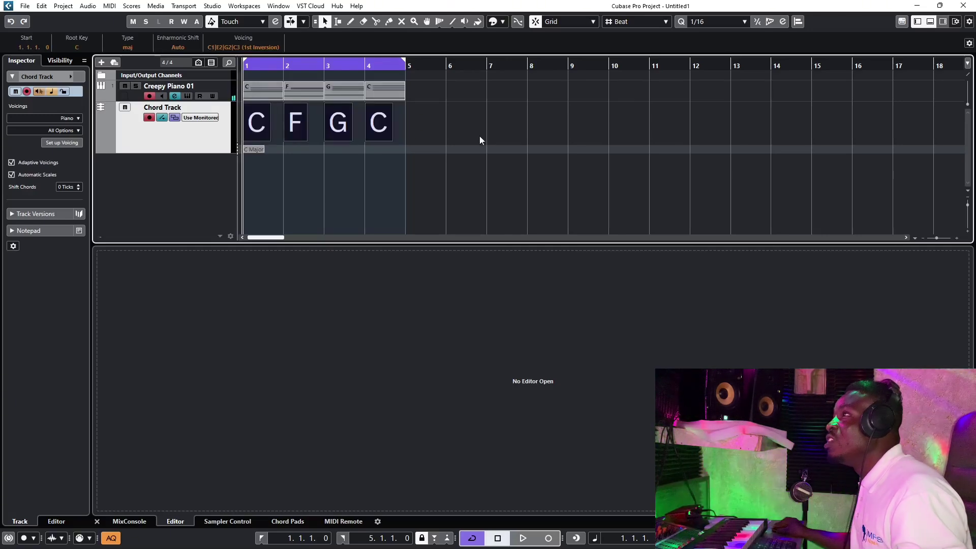
- Remove the Chord Track from the project, leaving the generated parts on the Creepy Piano 01 track
right_click(203, 144)
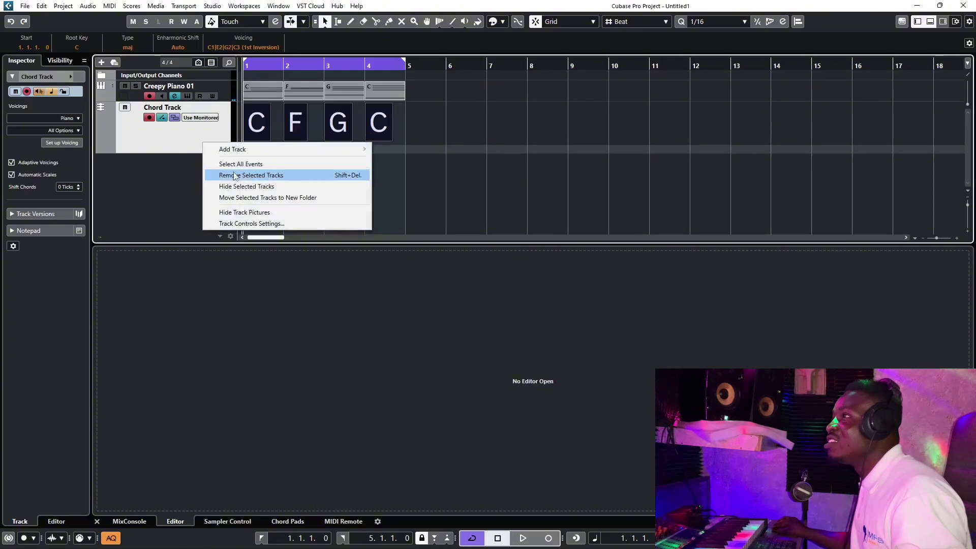
left_click(235, 175)
left_click(458, 301)
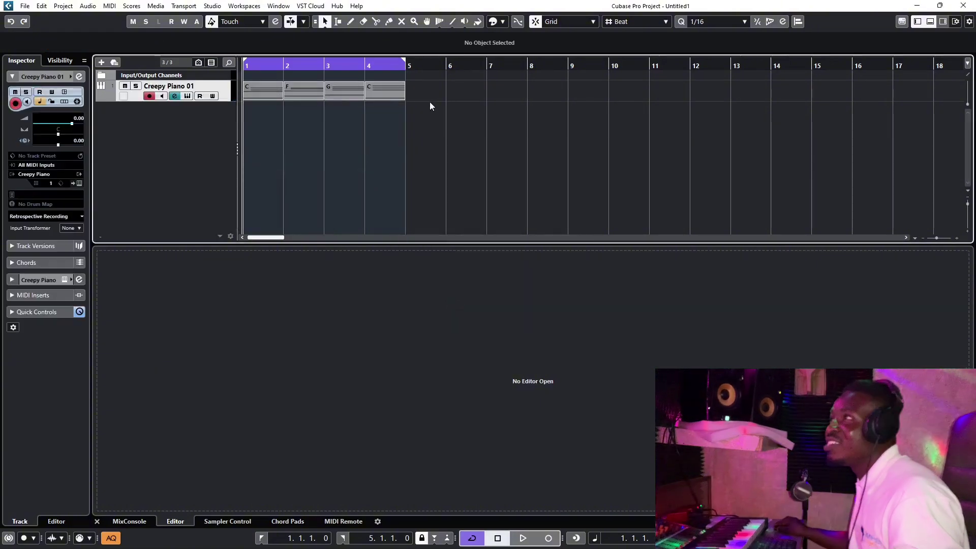
- Play back the generated chord parts and open the bar 1 C part in the Key Editor to inspect its notes
key("space")
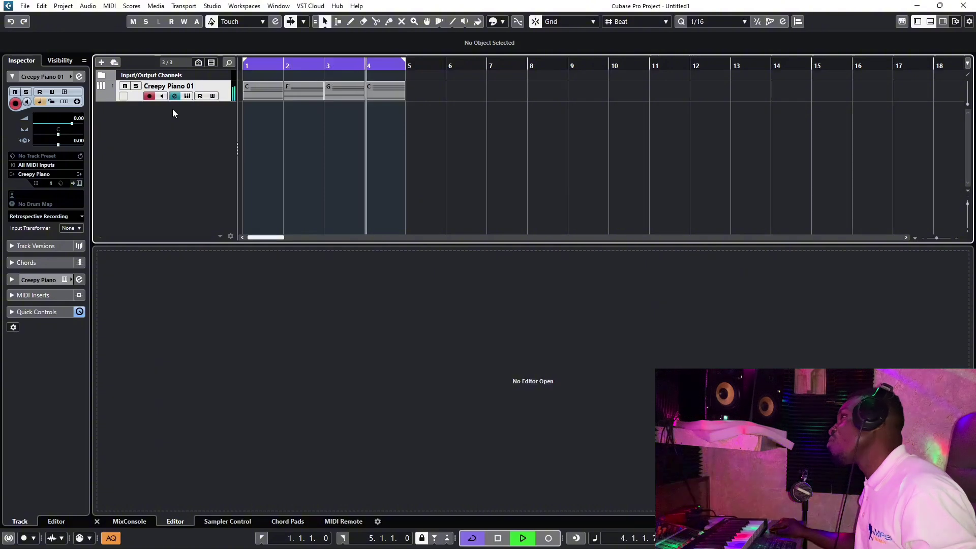
key("space")
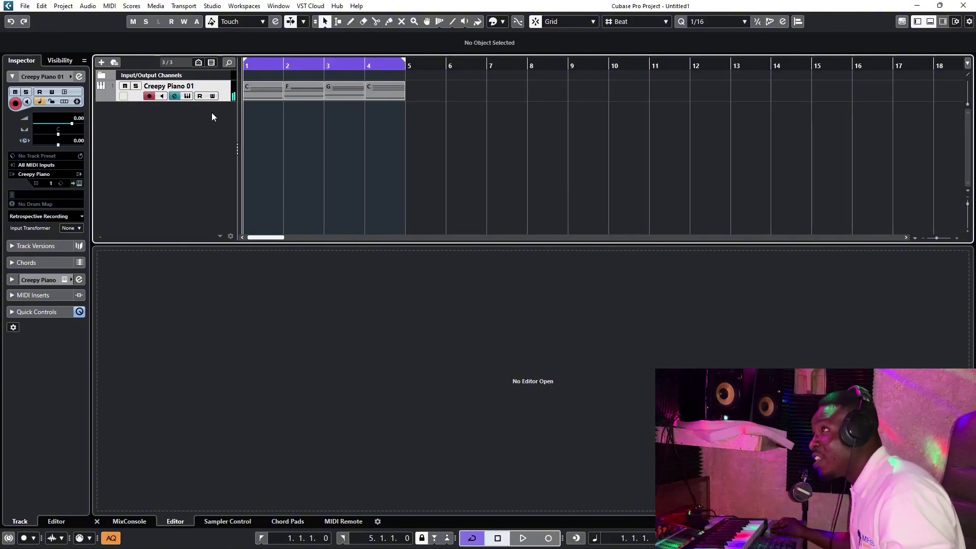
double_click(267, 93)
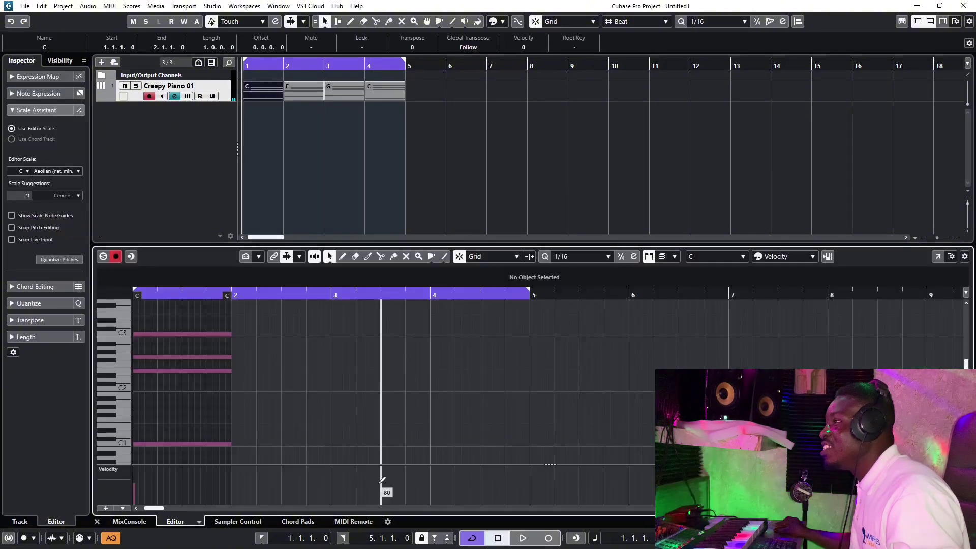
left_click_drag(161, 509, 149, 508)
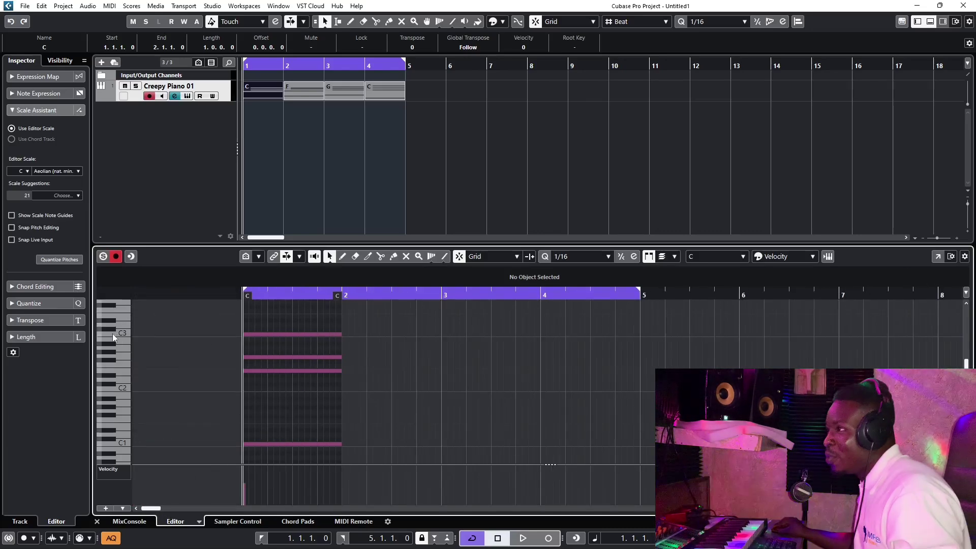
- Delete all four chord parts from the Creepy Piano 01 track
left_click_drag(414, 100, 263, 121)
key("Delete")
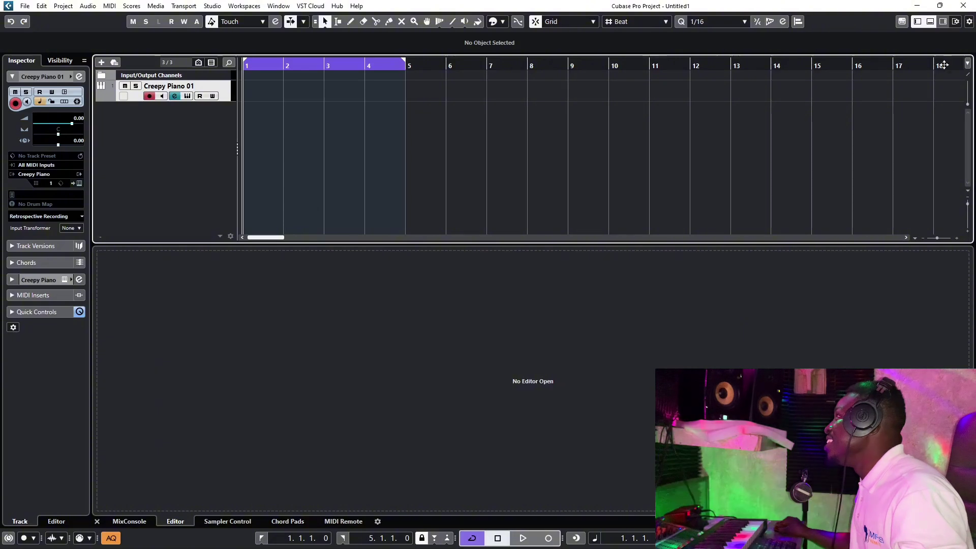
- Show the Chord Pads in the lower zone and open the list for loading a Chord Pads preset
left_click(932, 22)
left_click(932, 22)
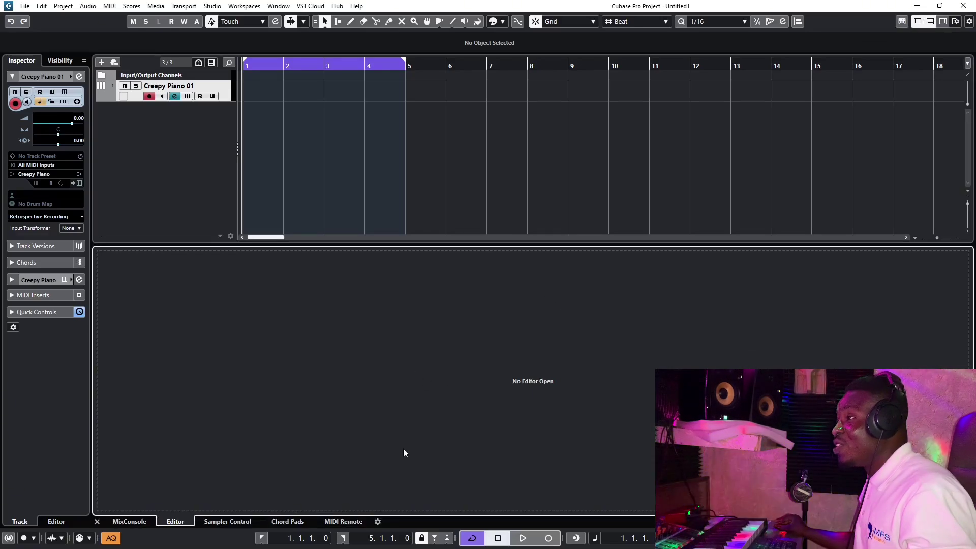
left_click(283, 522)
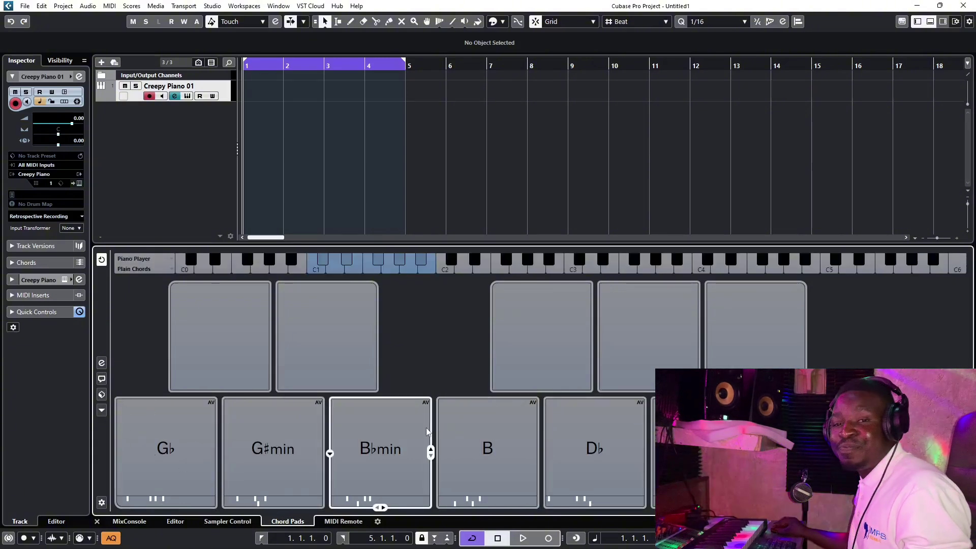
left_click(101, 395)
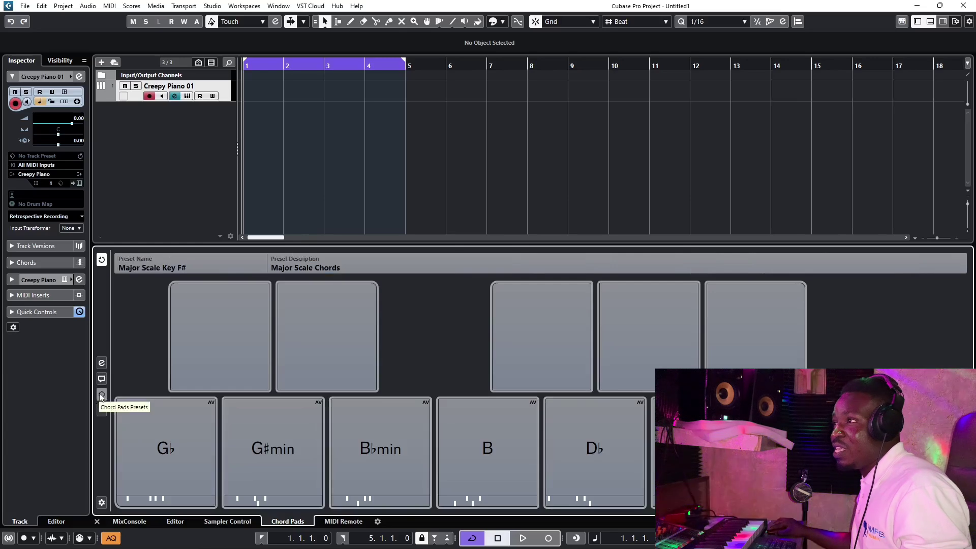
left_click(101, 395)
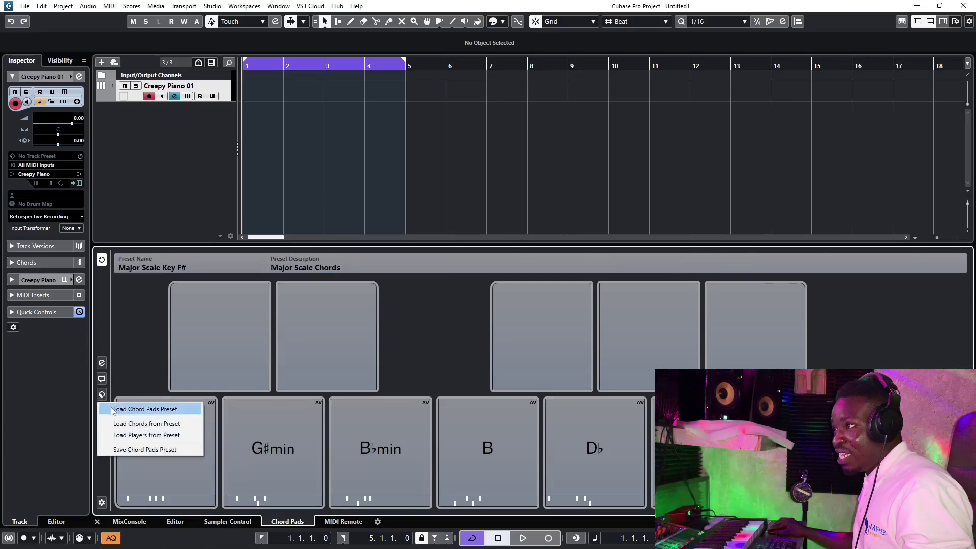
left_click(112, 410)
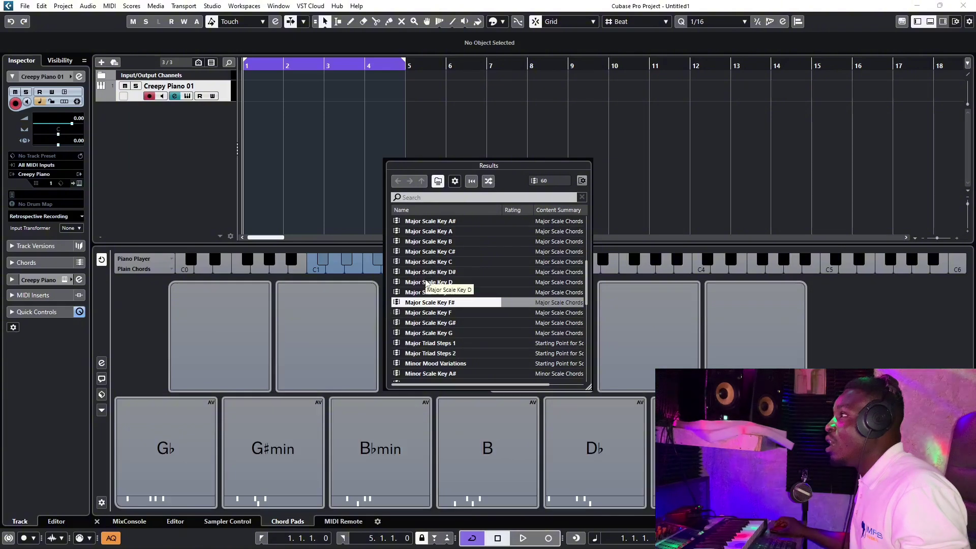
- Look through the available Chord Pads presets and load Major Scale Key C
scroll(427, 285, "up", 2)
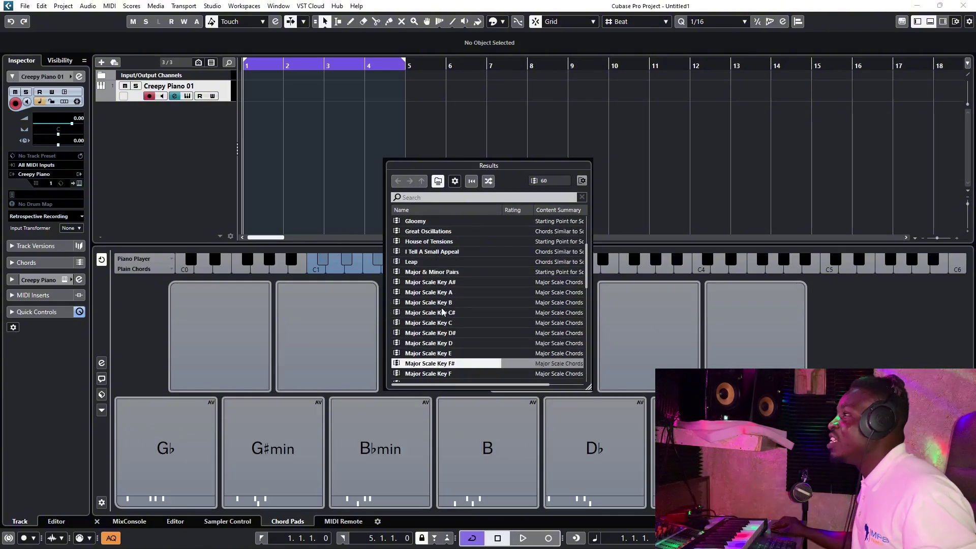
scroll(440, 344, "down", 10)
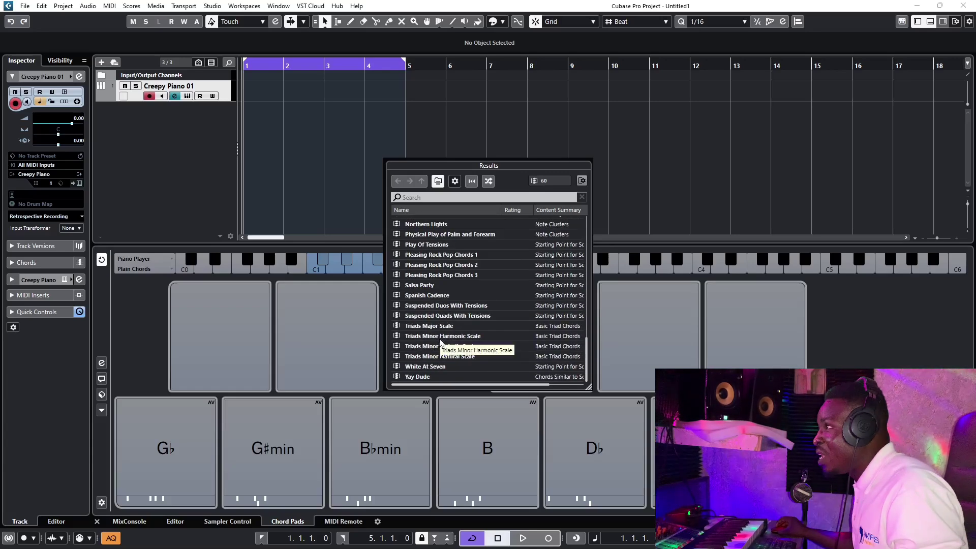
scroll(440, 342, "up", 3)
scroll(440, 341, "down", 3)
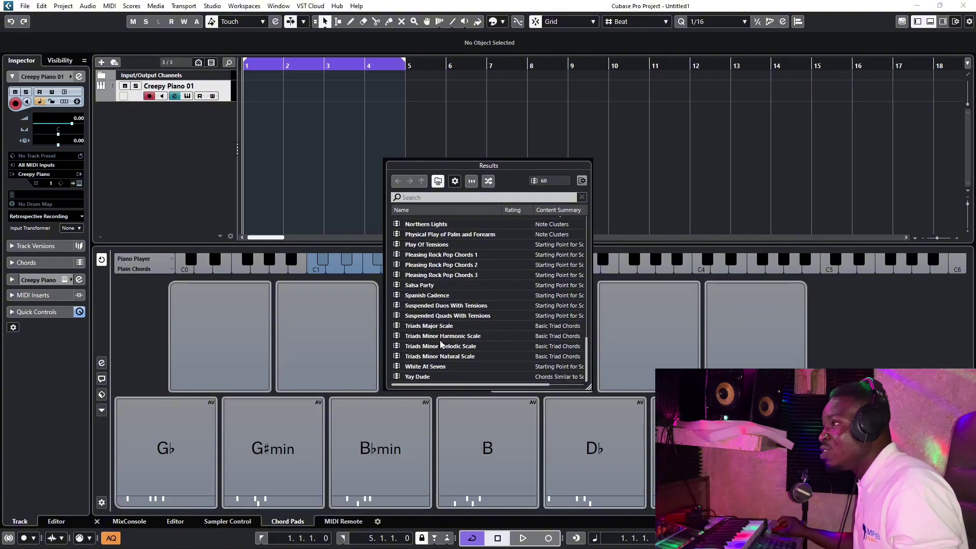
scroll(441, 343, "up", 2)
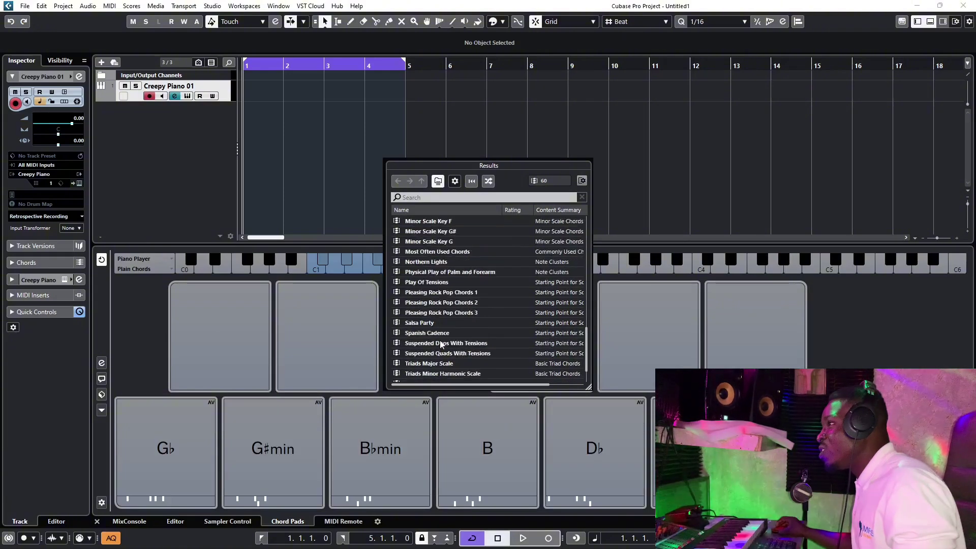
scroll(440, 344, "up", 6)
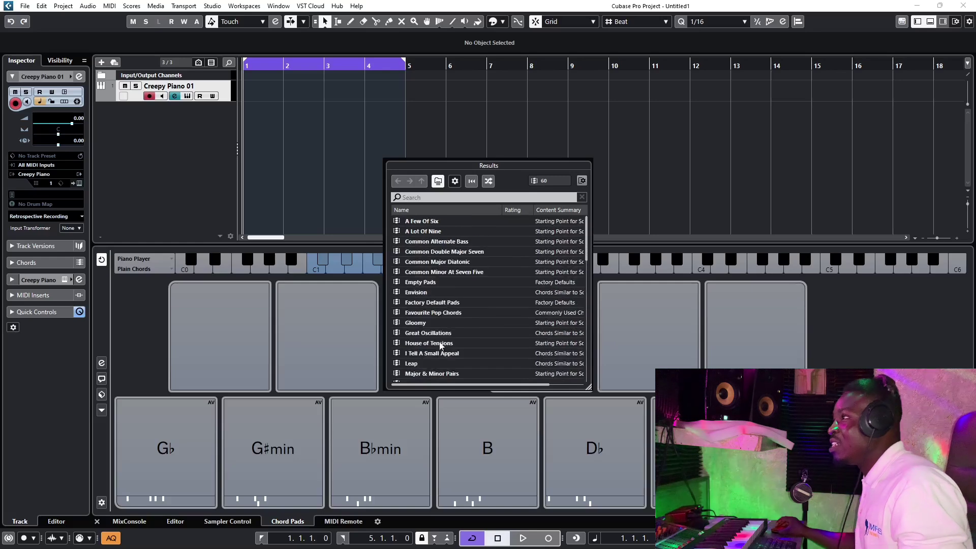
scroll(440, 346, "down", 6)
left_click(439, 343)
scroll(438, 340, "down", 3)
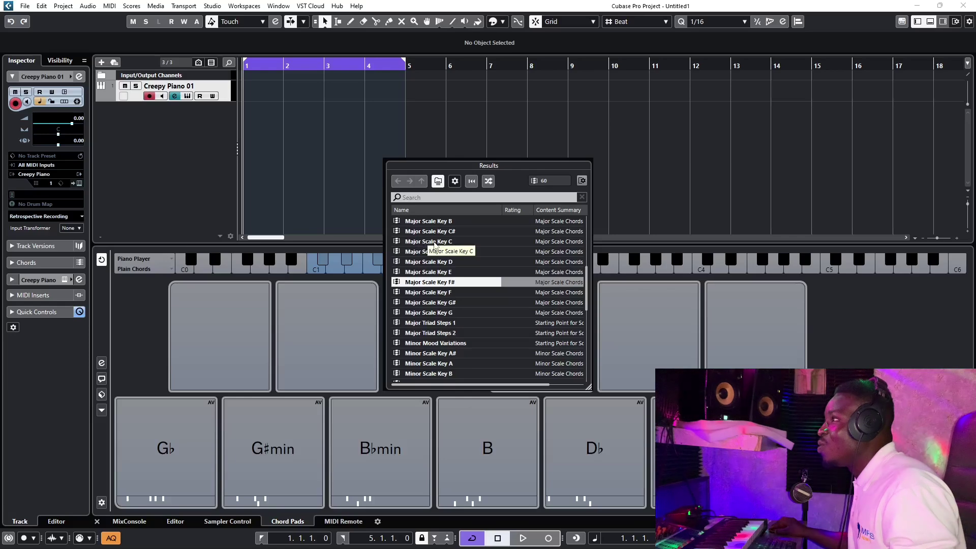
double_click(435, 241)
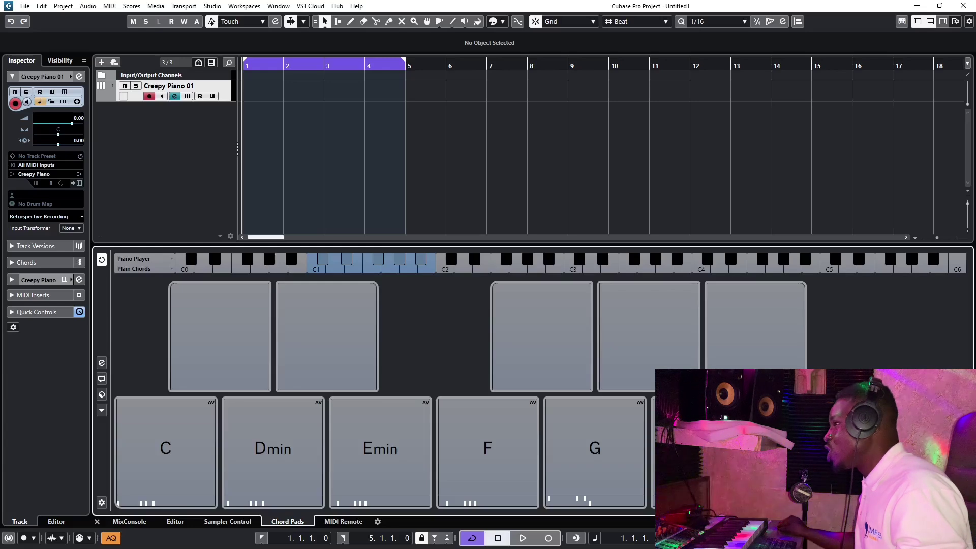
- Audition the loaded chord pads in sequence: C, Dmin, Emin, F, G, Amin and Bdim
left_click(168, 450)
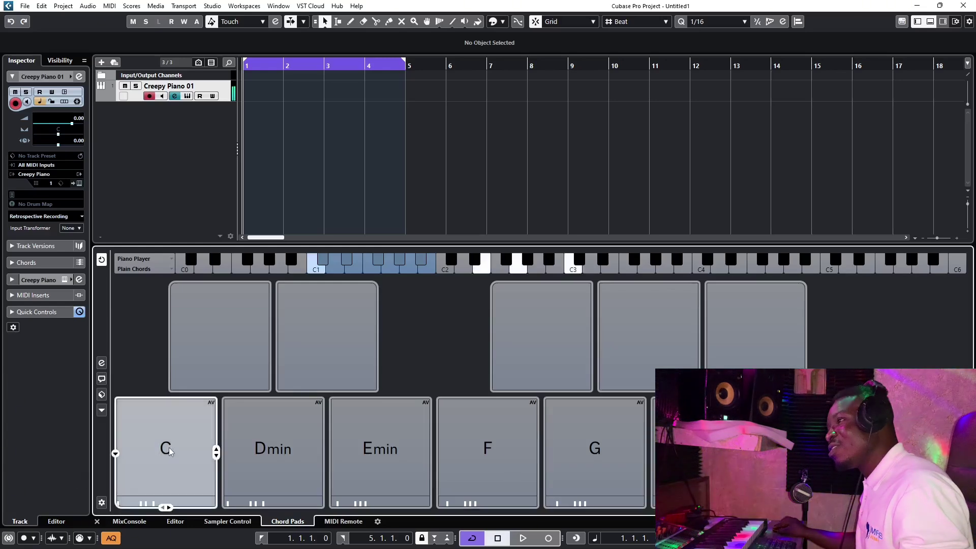
left_click(262, 454)
left_click(371, 457)
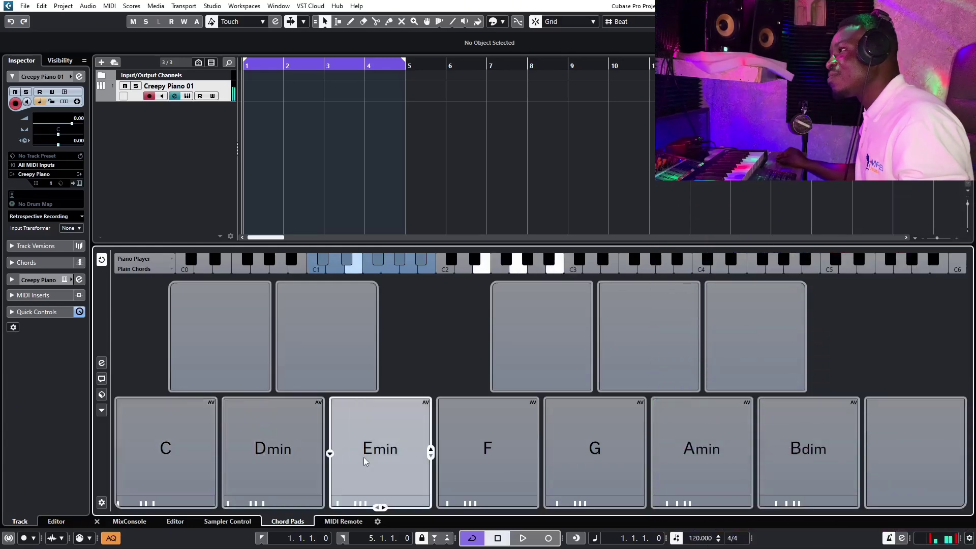
left_click(489, 461)
left_click(577, 459)
left_click(709, 461)
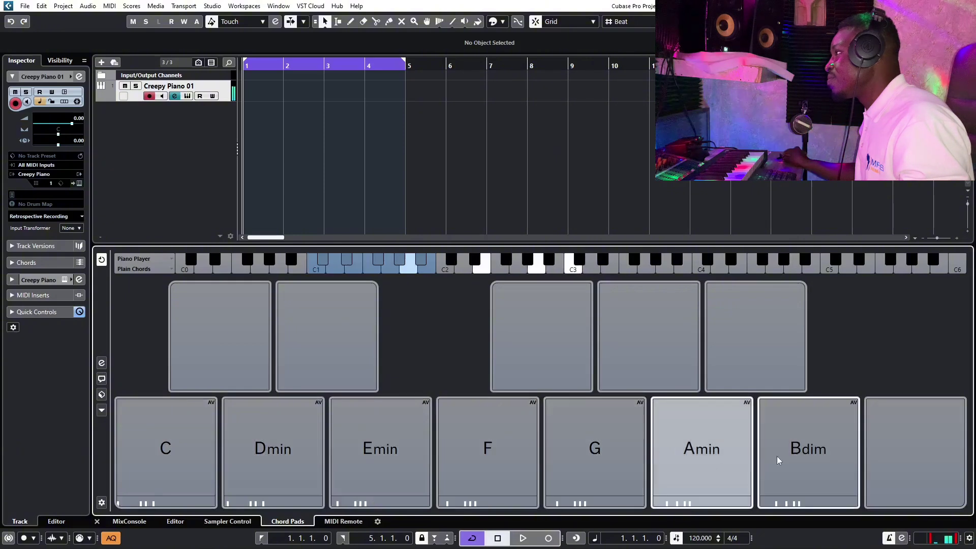
left_click(792, 459)
left_click(162, 473)
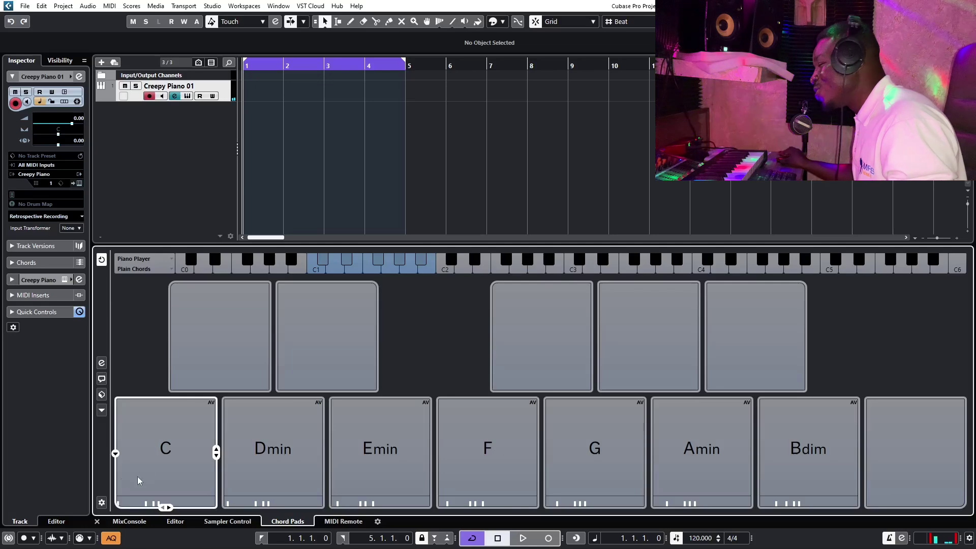
left_click(782, 432)
left_click(228, 502)
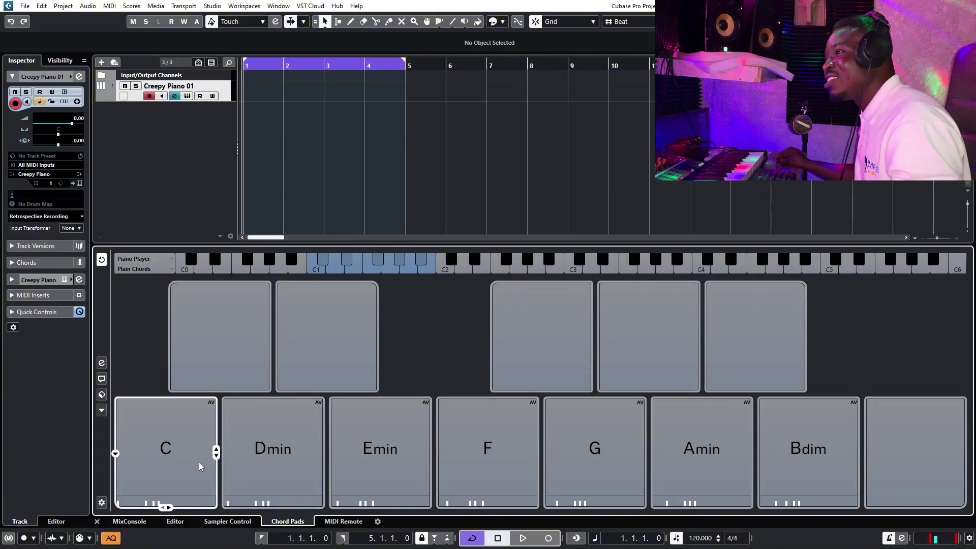
- Place the C chord pad as a MIDI part in bar 1 of the Creepy Piano 01 track
left_click(162, 460)
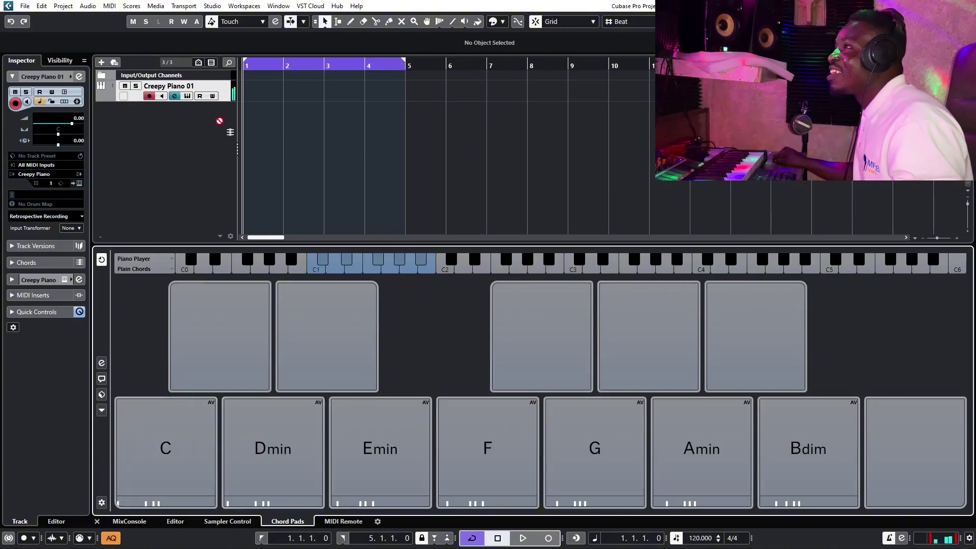
left_click_drag(260, 95, 258, 94)
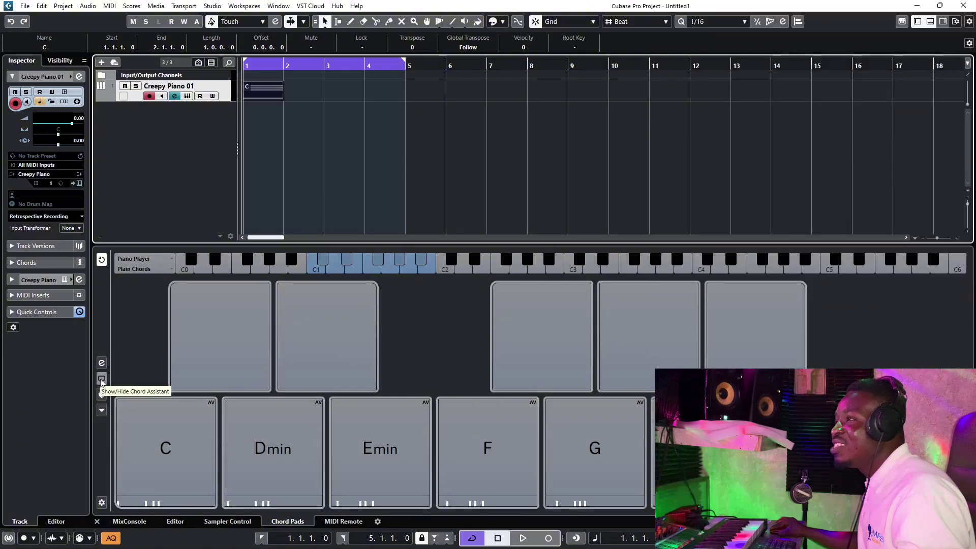
- Show the Chord Assistant for the chord pads, check its Circle of Fifths view, and return to the Proximity view
left_click(101, 380)
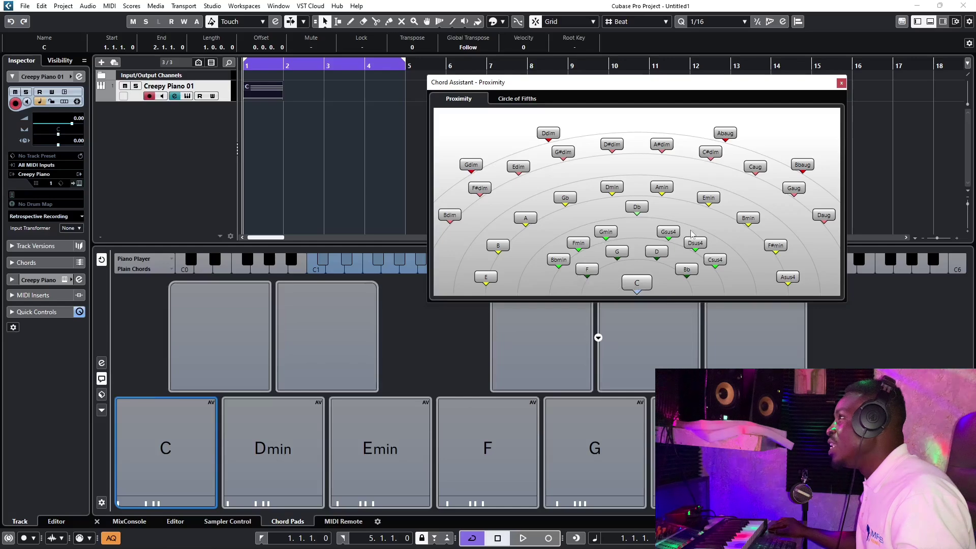
left_click(519, 98)
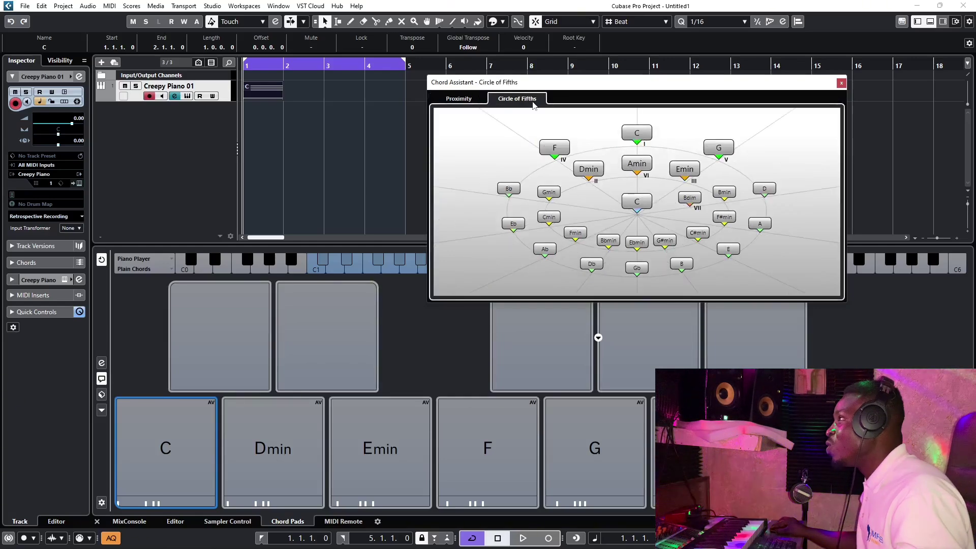
left_click(458, 100)
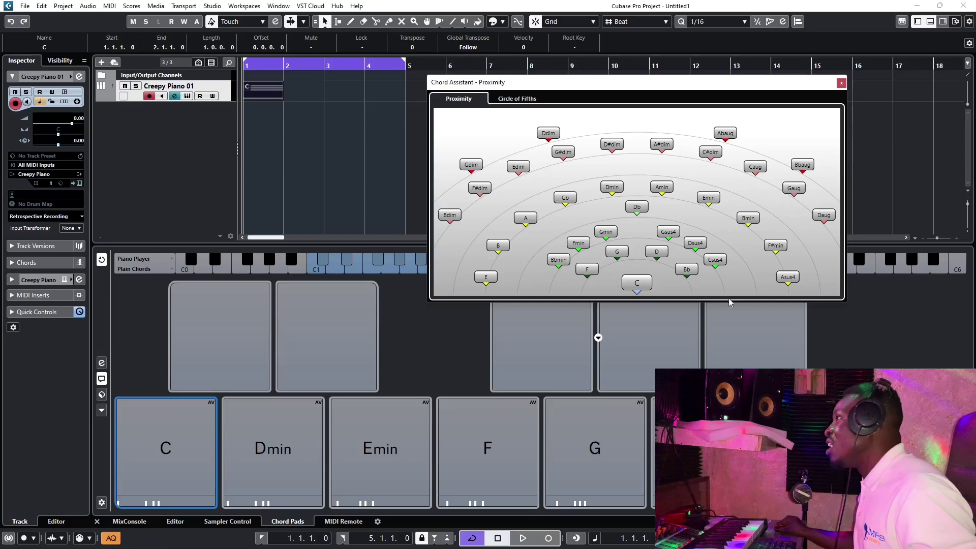
- Place the Amin chord pad in bar 2 of the Creepy Piano 01 track, audition it, and add the Chord Assistant's F chord in bar 3
left_click_drag(701, 452, 589, 313)
left_click_drag(398, 173, 287, 99)
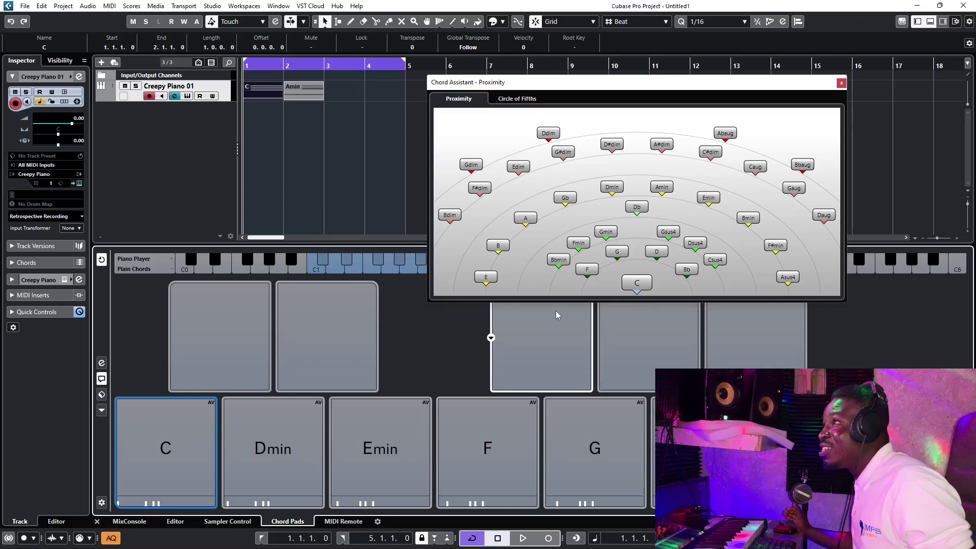
key("space")
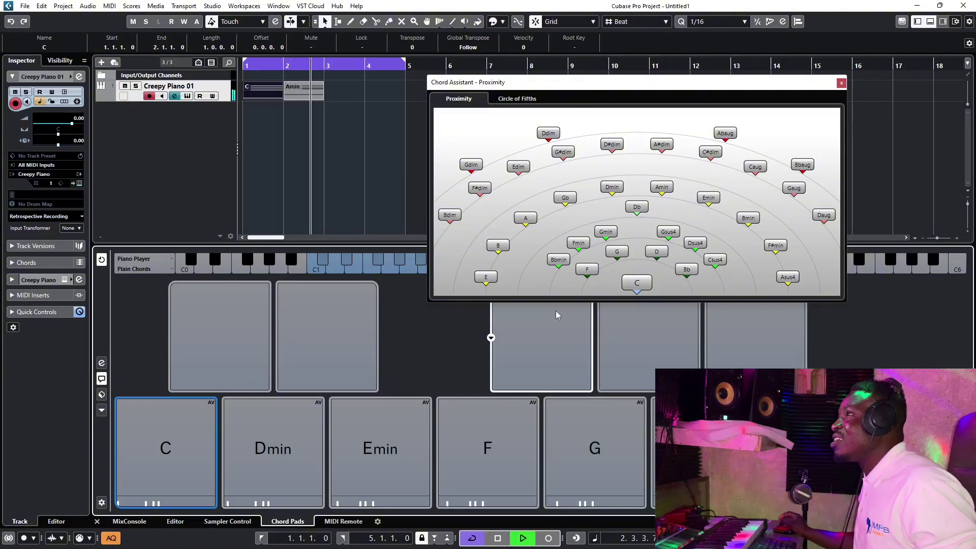
key("space")
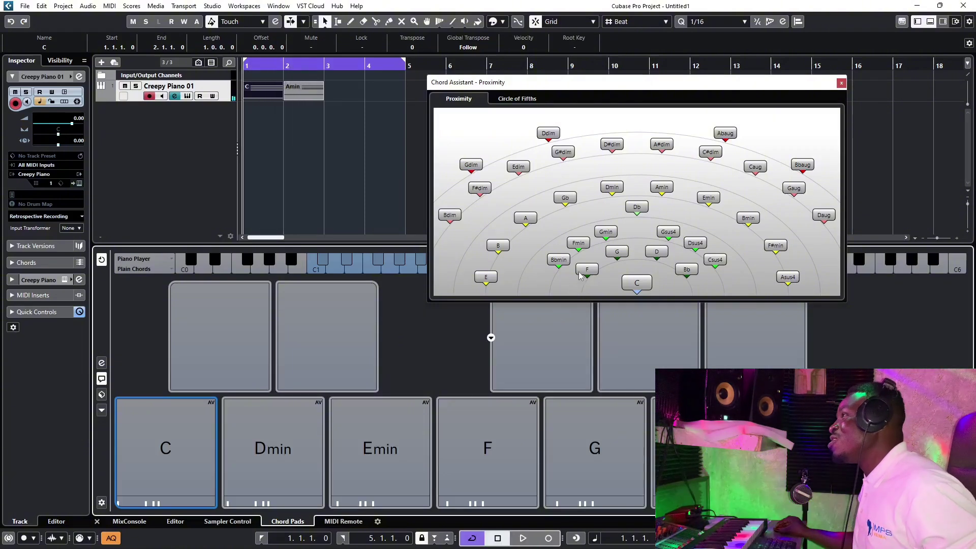
mouse_move(589, 275)
left_click_drag(588, 274, 328, 98)
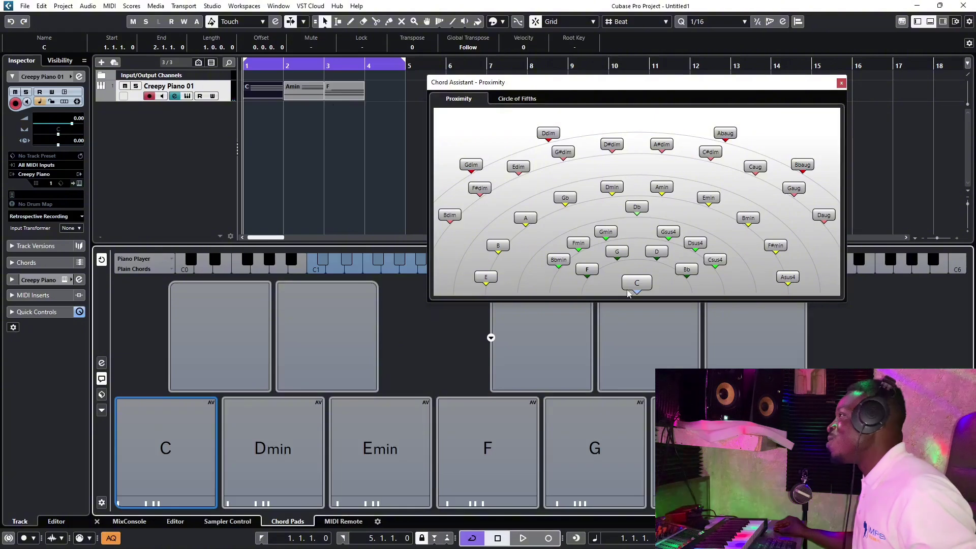
- Try the Chord Assistant's C chord in bar 4 of the Creepy Piano 01 track with playback, and delete that part
left_click_drag(636, 286, 397, 153)
left_click_drag(459, 206, 372, 102)
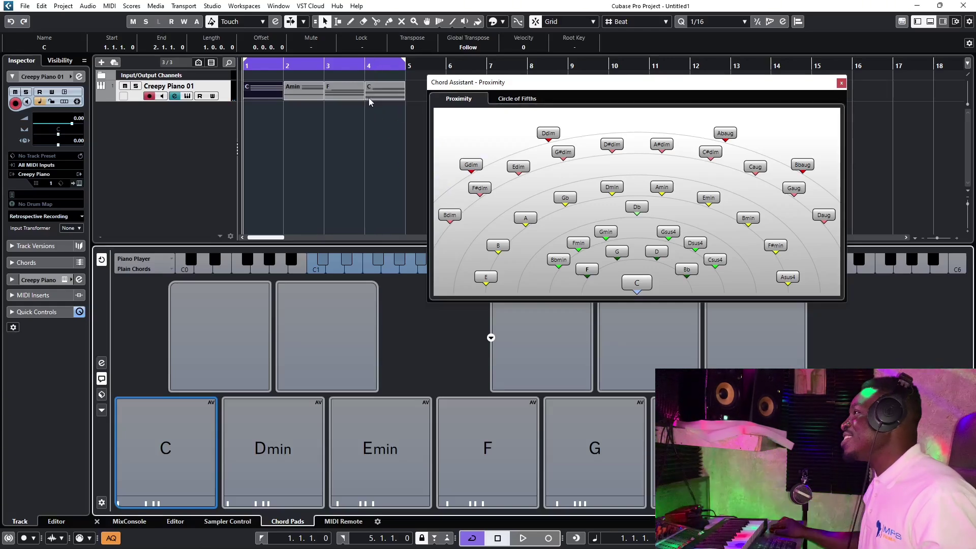
key("space")
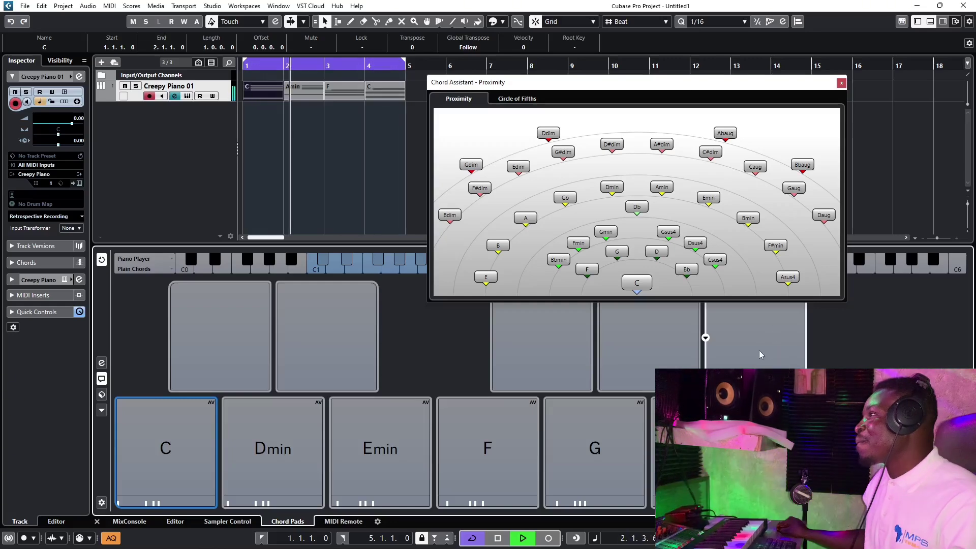
key("space")
left_click(388, 95)
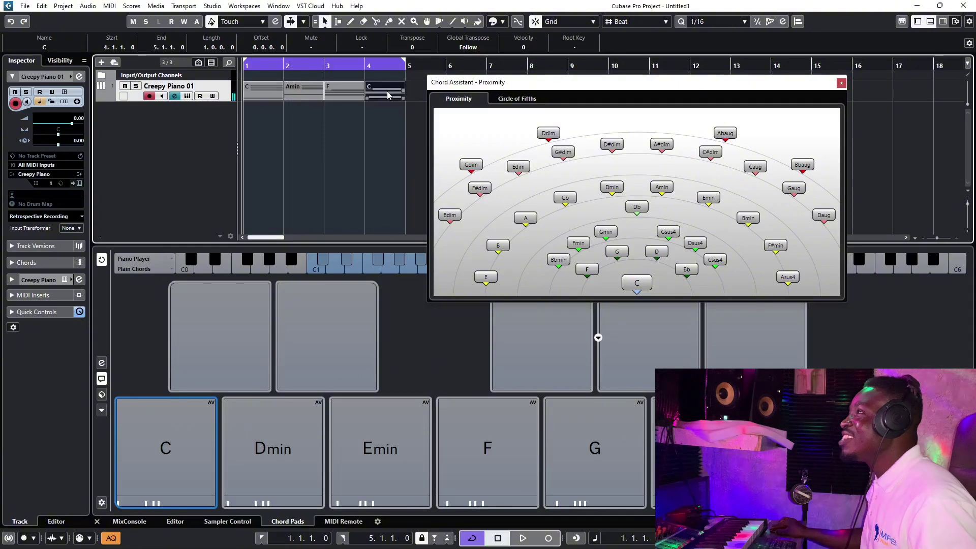
key("Delete")
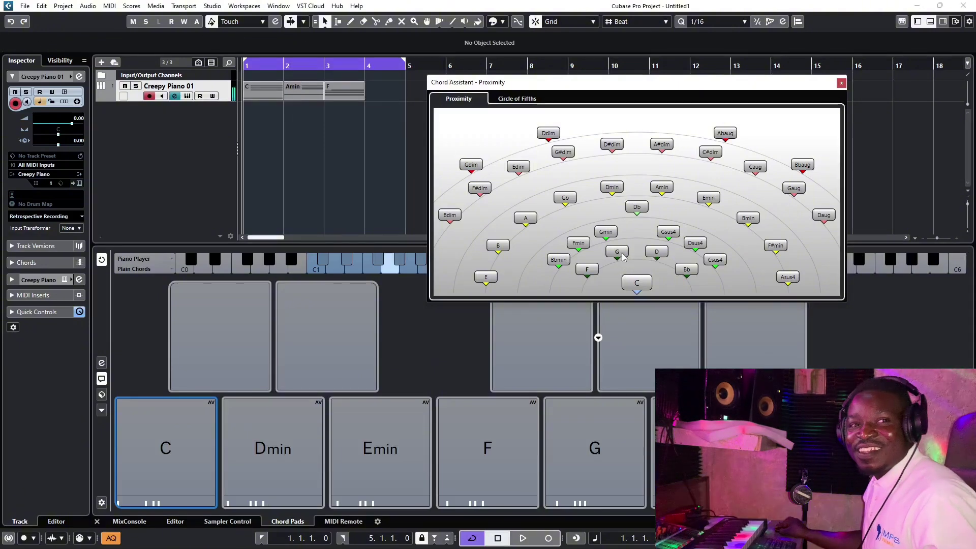
- Place the Chord Assistant's G chord in bar 4 of the Creepy Piano 01 track and play back the four-bar progression
mouse_move(623, 257)
left_mouse_down()
mouse_move(587, 263)
mouse_move(619, 257)
left_mouse_up()
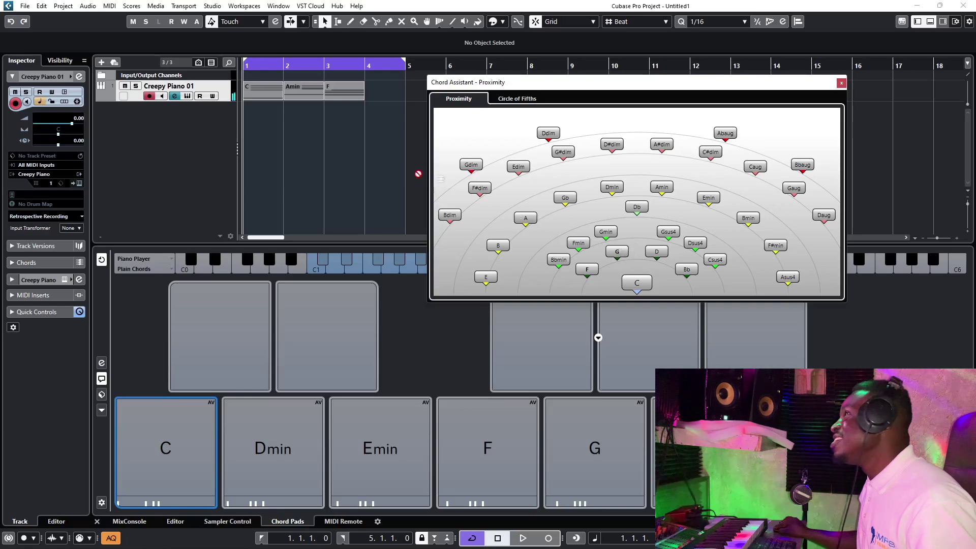
left_click_drag(418, 173, 368, 94)
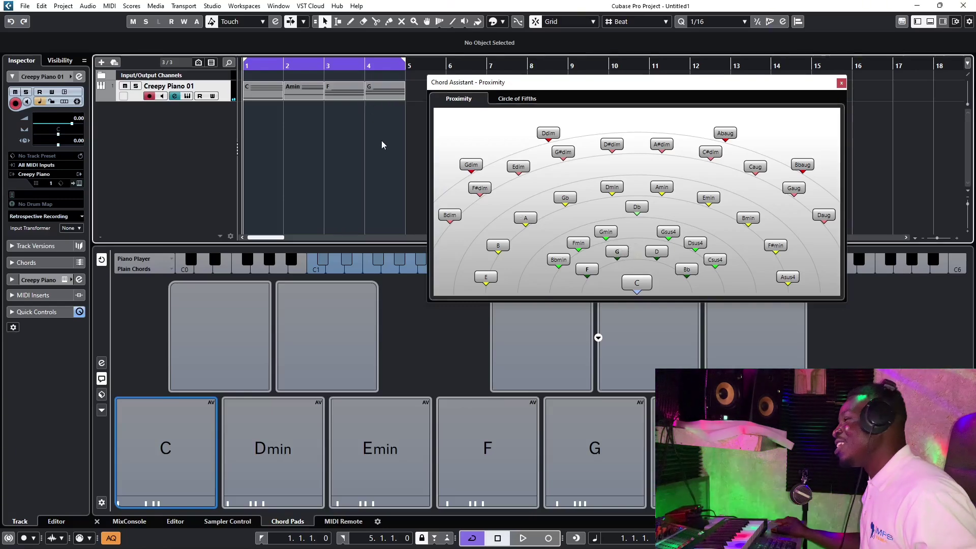
key("space")
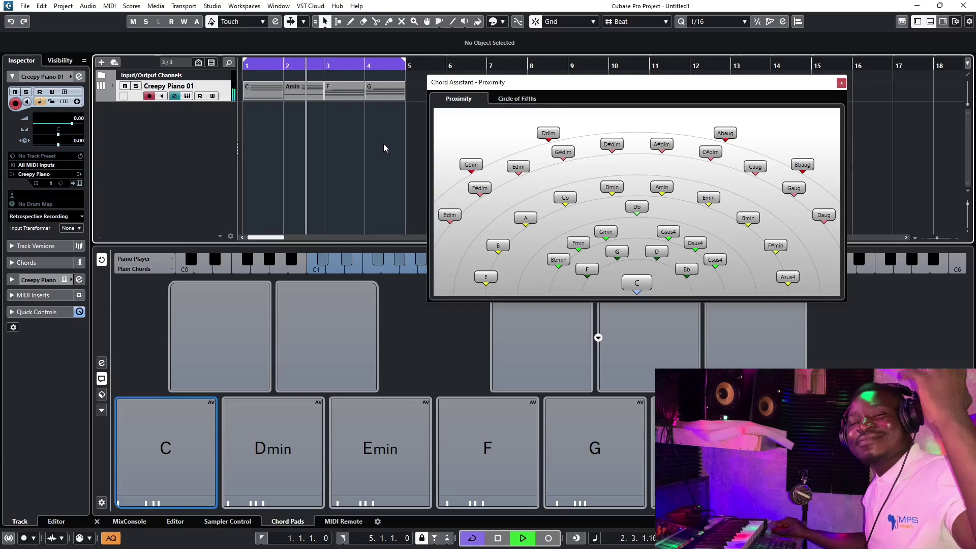
key("space")
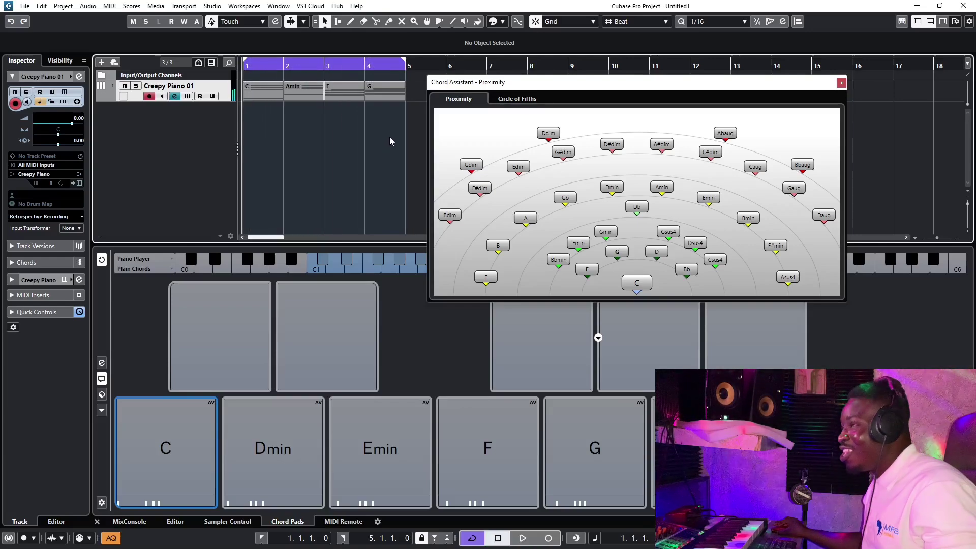